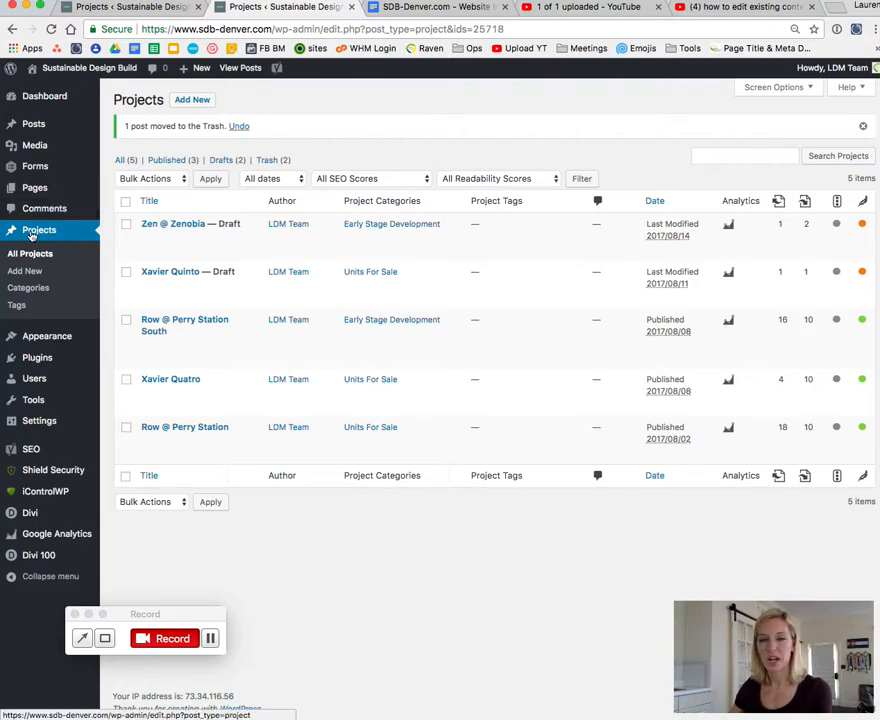
Step: Create a new project titled "New Project Name!" and switch its editor to the Divi Builder
click(32, 233)
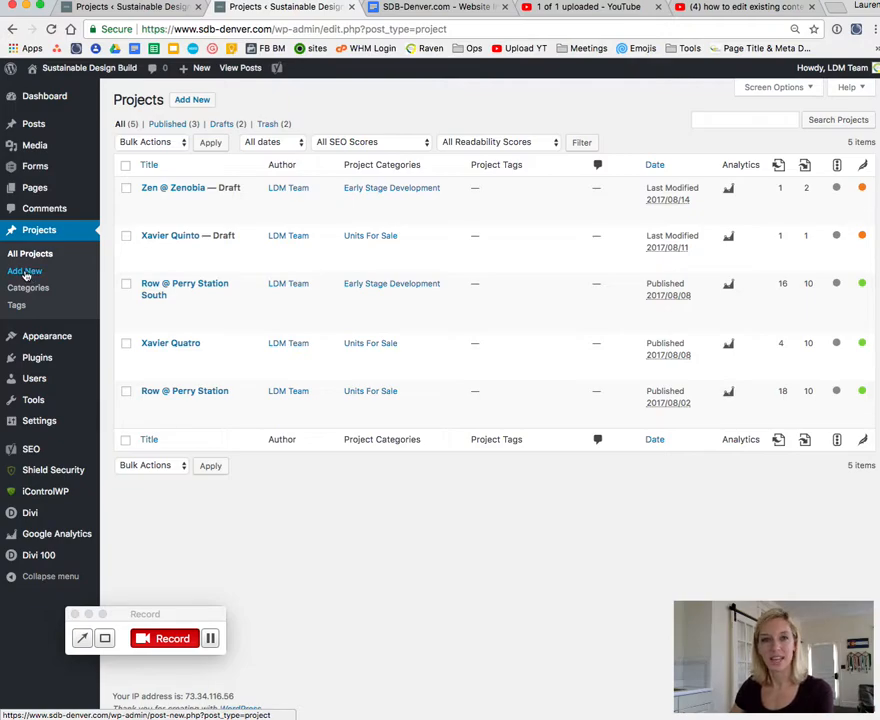
click(27, 273)
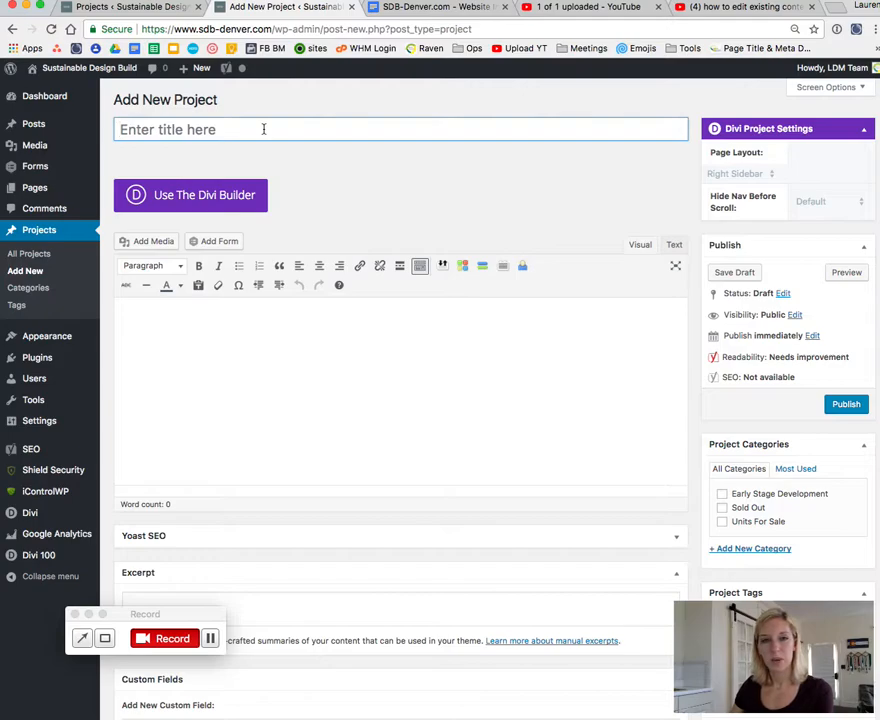
text(New Project Name!)
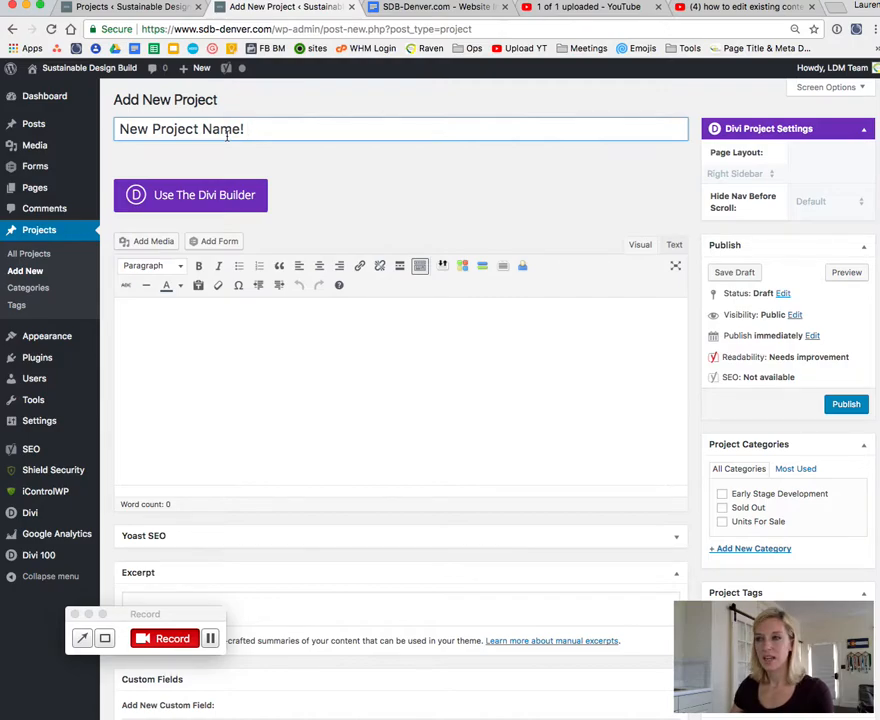
click(222, 155)
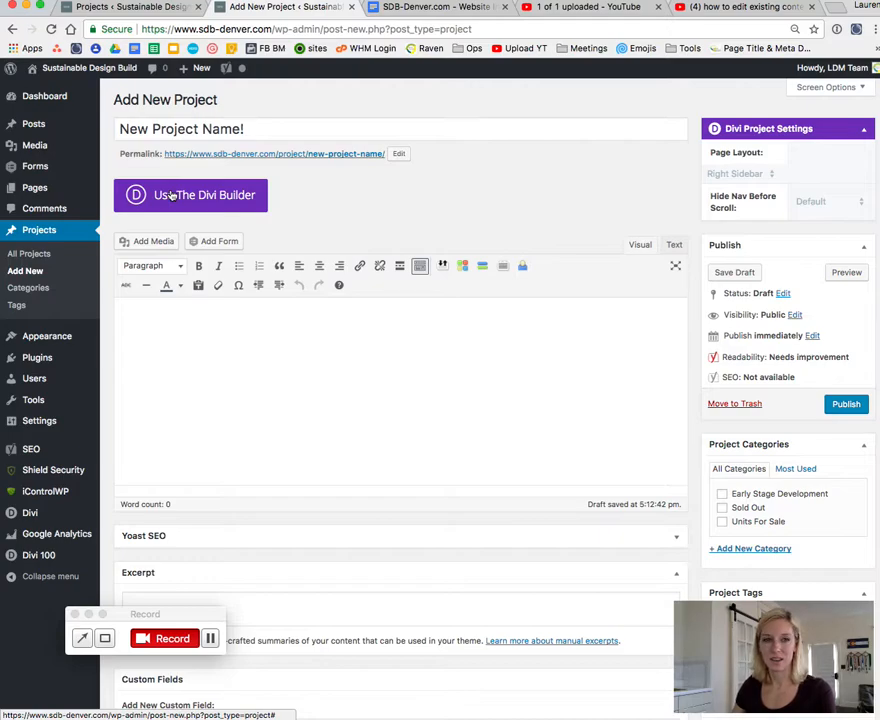
click(172, 196)
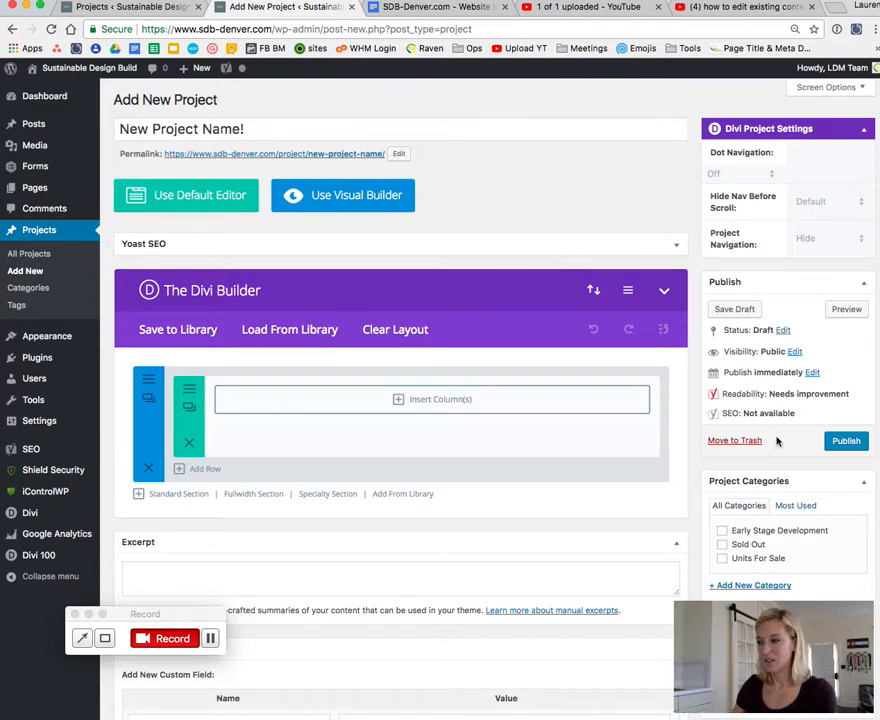
Step: Assign the project to the Early Stage Development category
scroll(731, 398, down, 2)
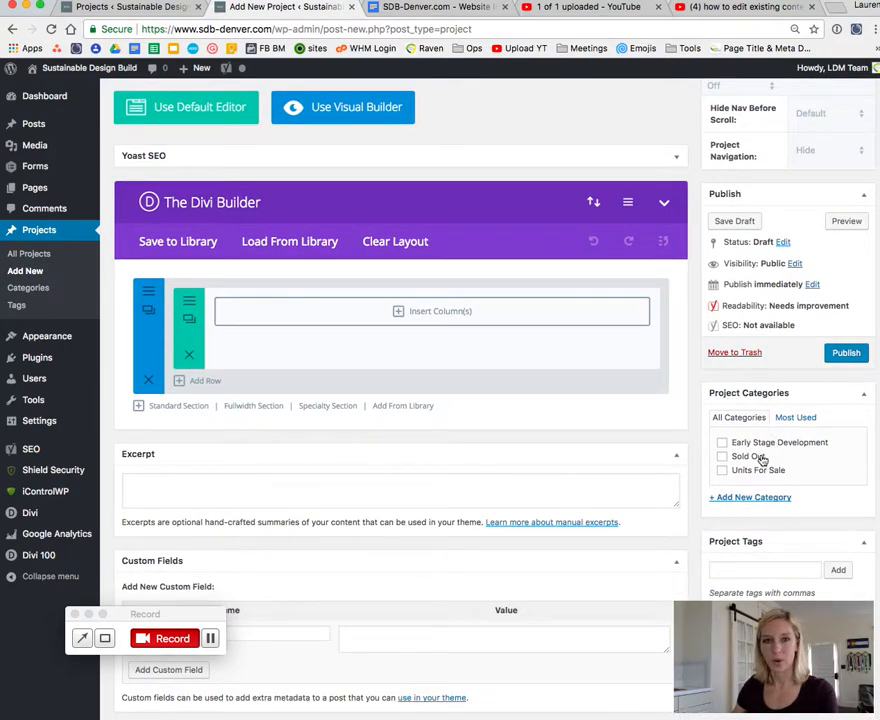
scroll(734, 457, down, 2)
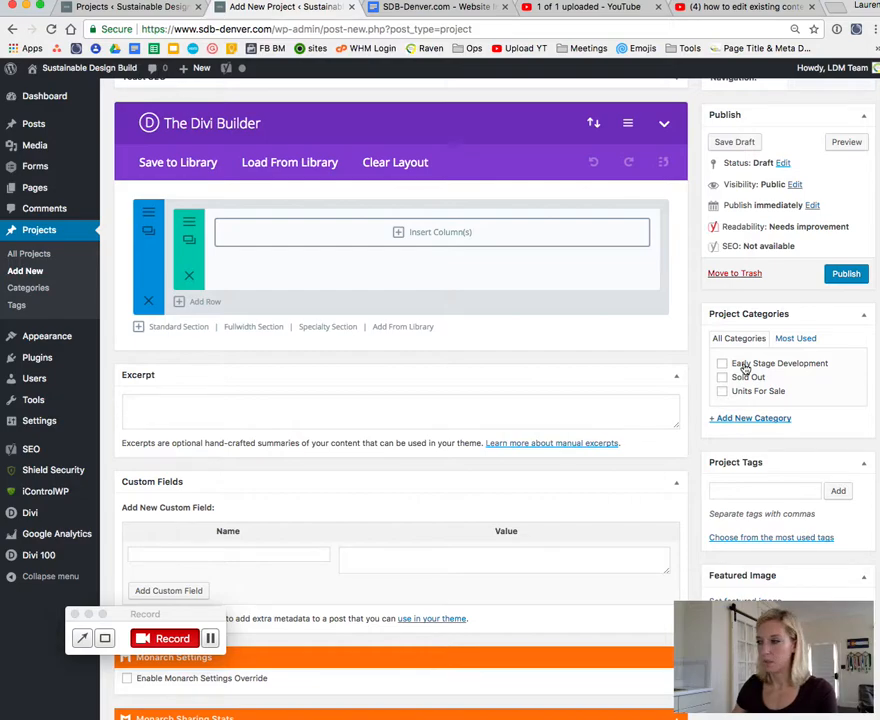
click(744, 369)
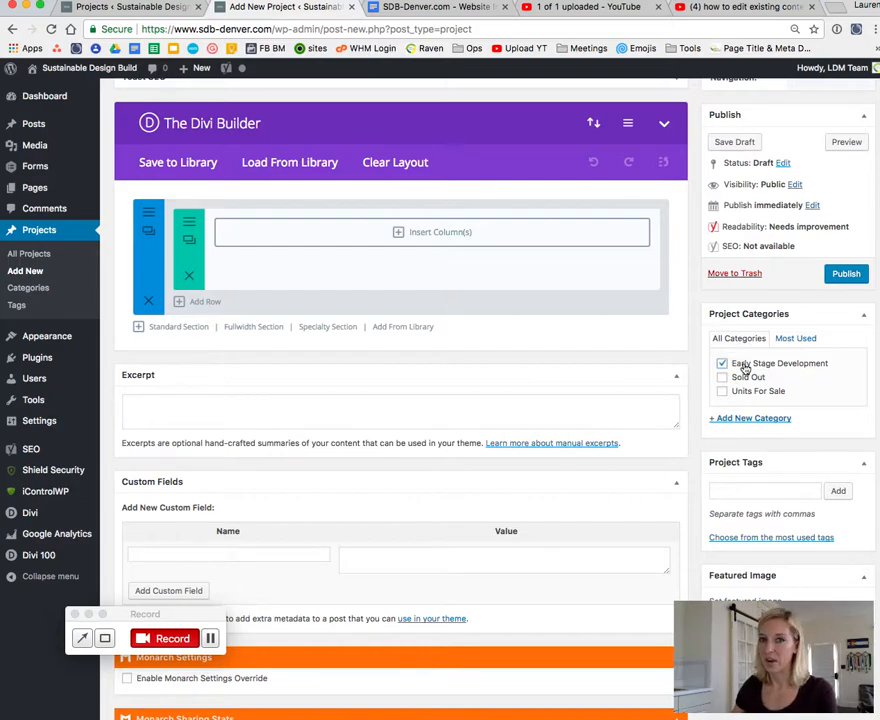
Step: Start setting the project's featured image and upload the "gdl icon light" image from the Logo folder to the media library
scroll(745, 369, down, 1)
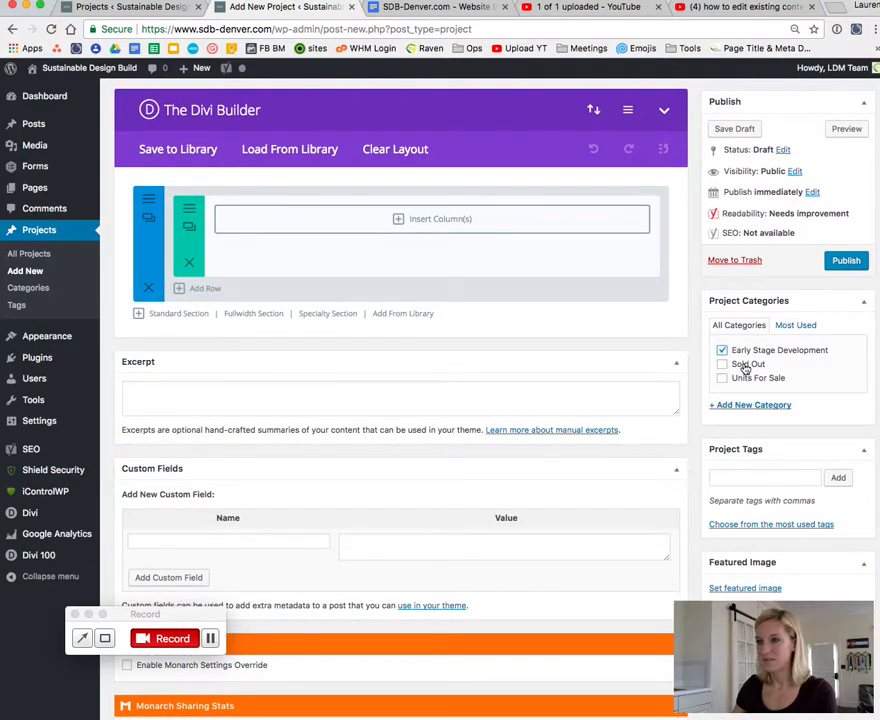
scroll(745, 369, down, 5)
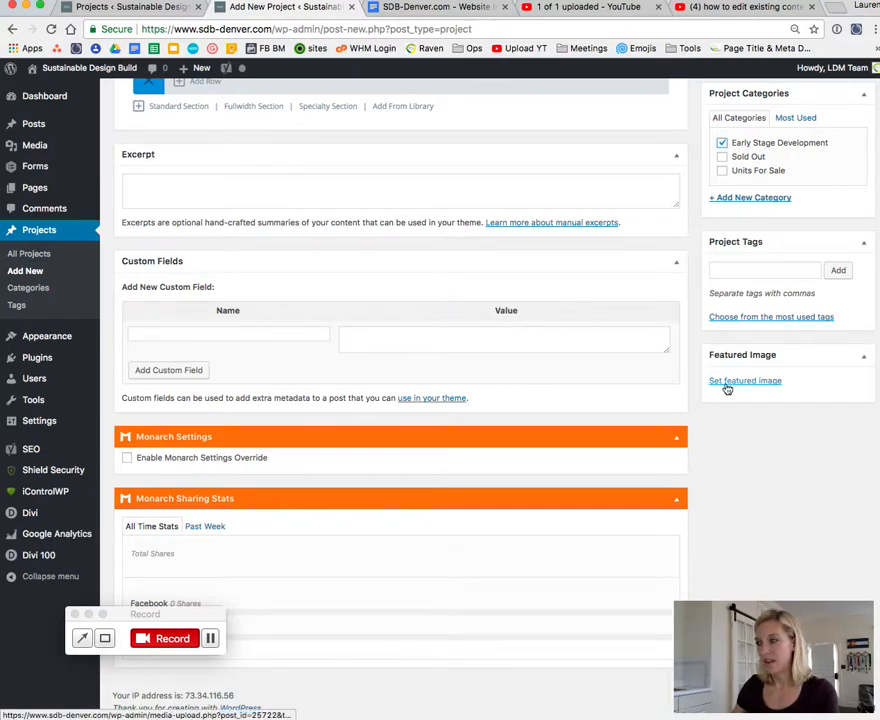
click(752, 382)
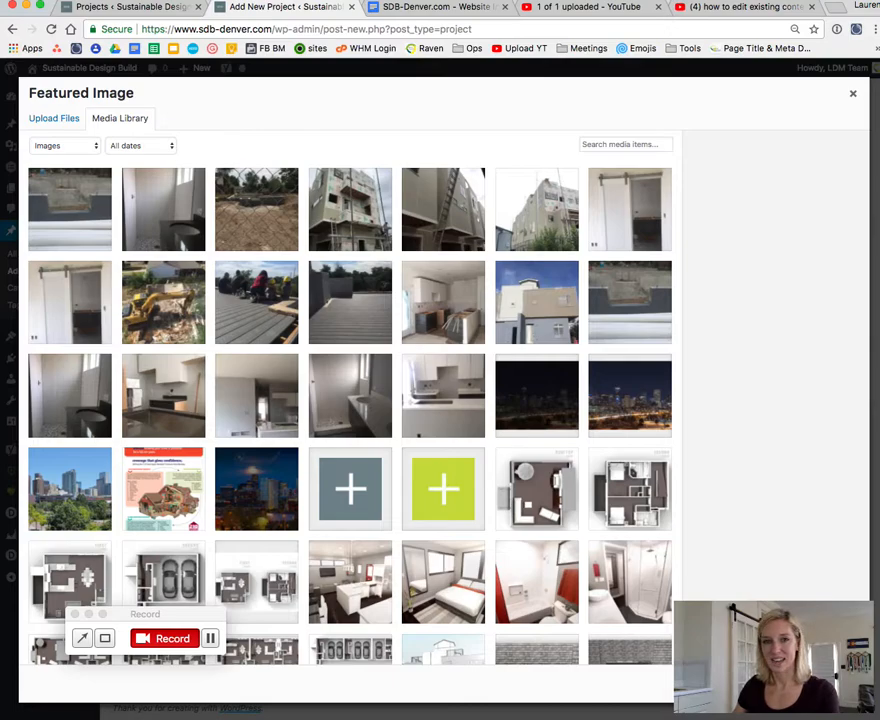
key(super+Tab)
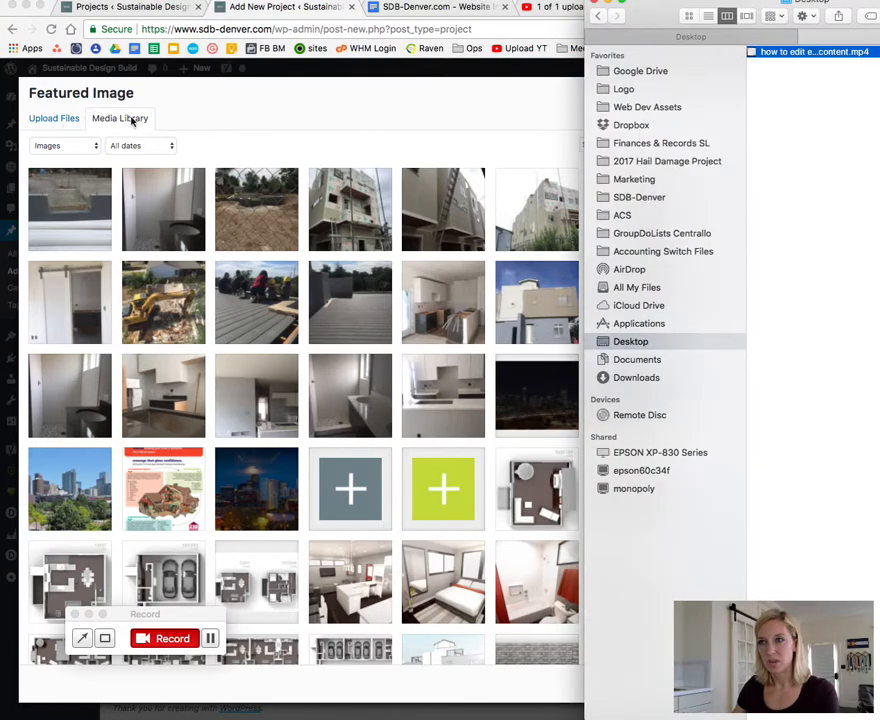
click(816, 72)
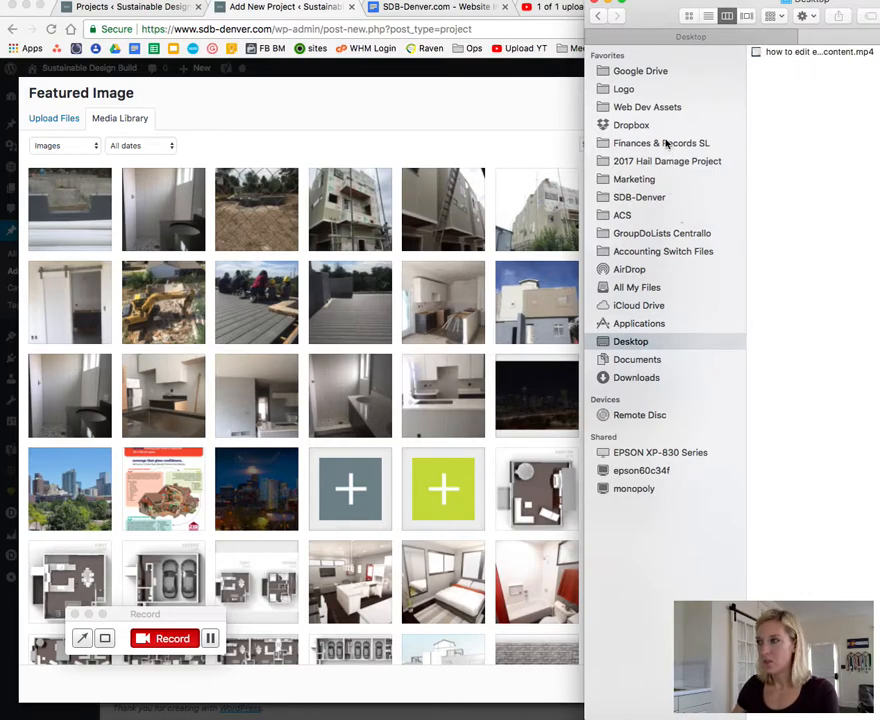
click(657, 89)
click(795, 64)
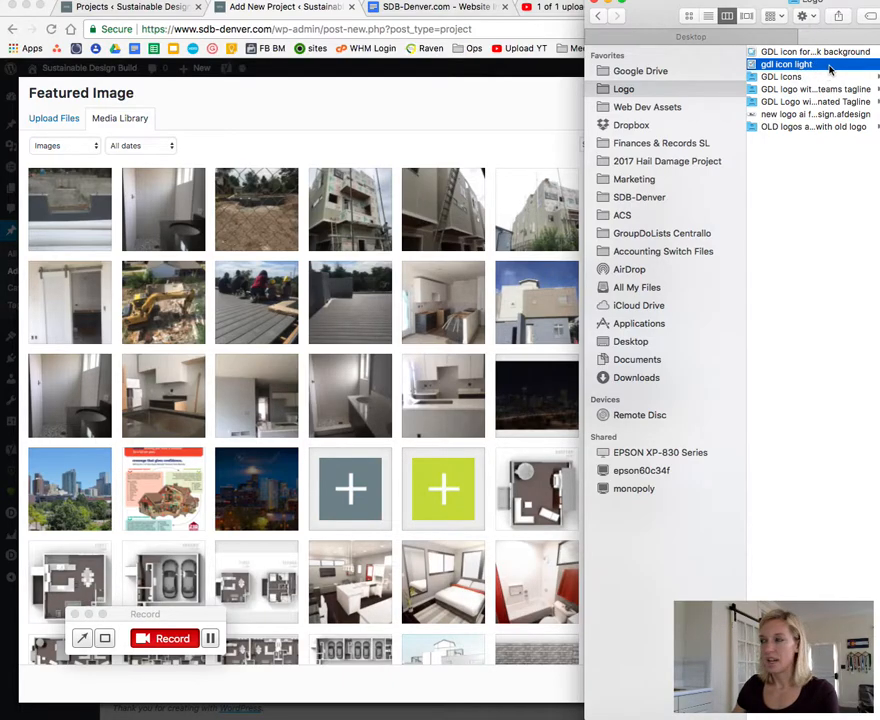
click(829, 67)
drag(829, 67, 319, 292)
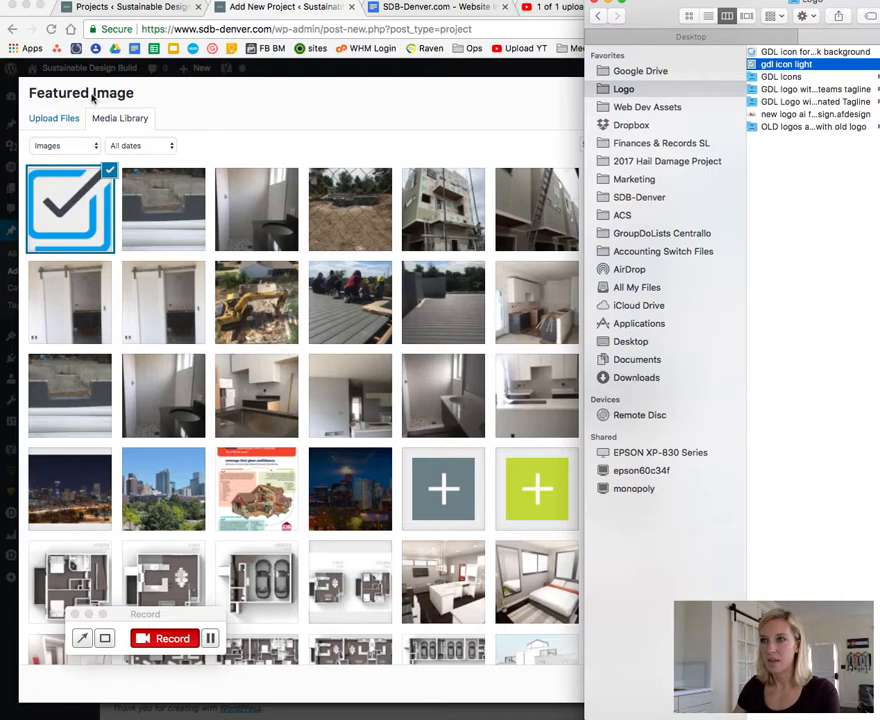
click(150, 82)
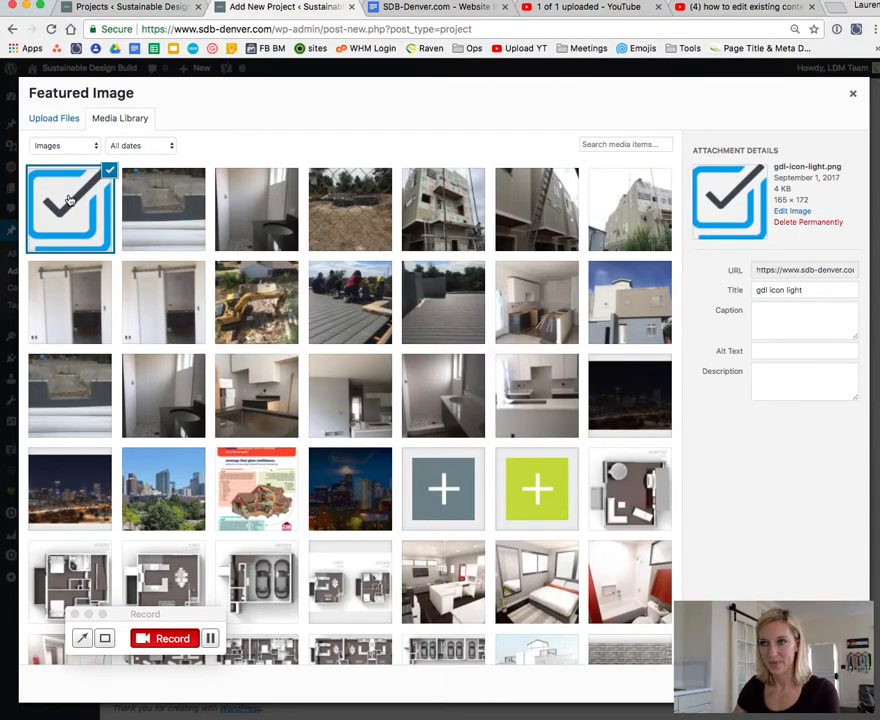
click(55, 120)
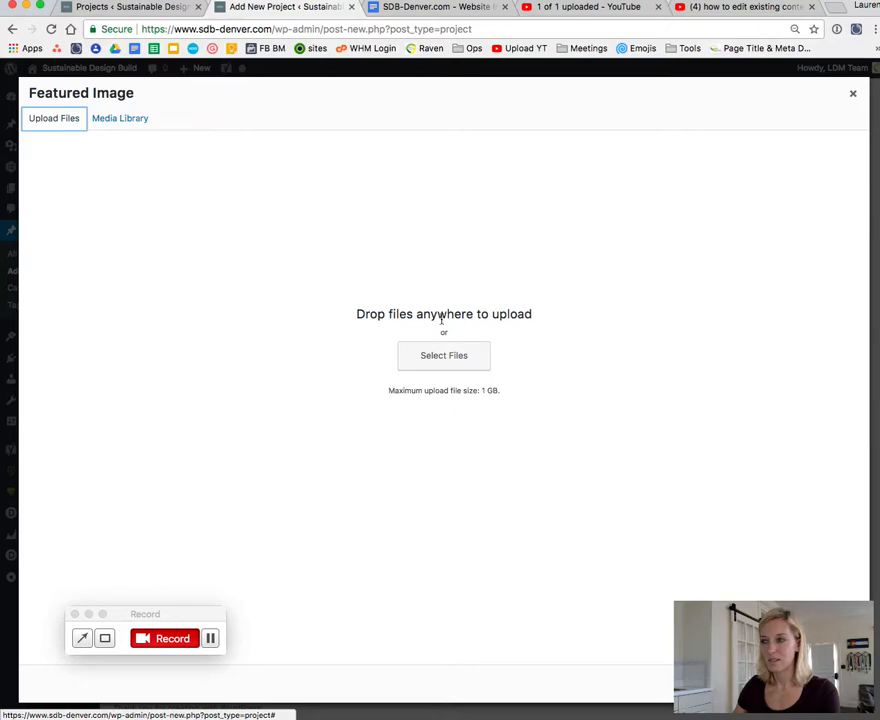
click(447, 362)
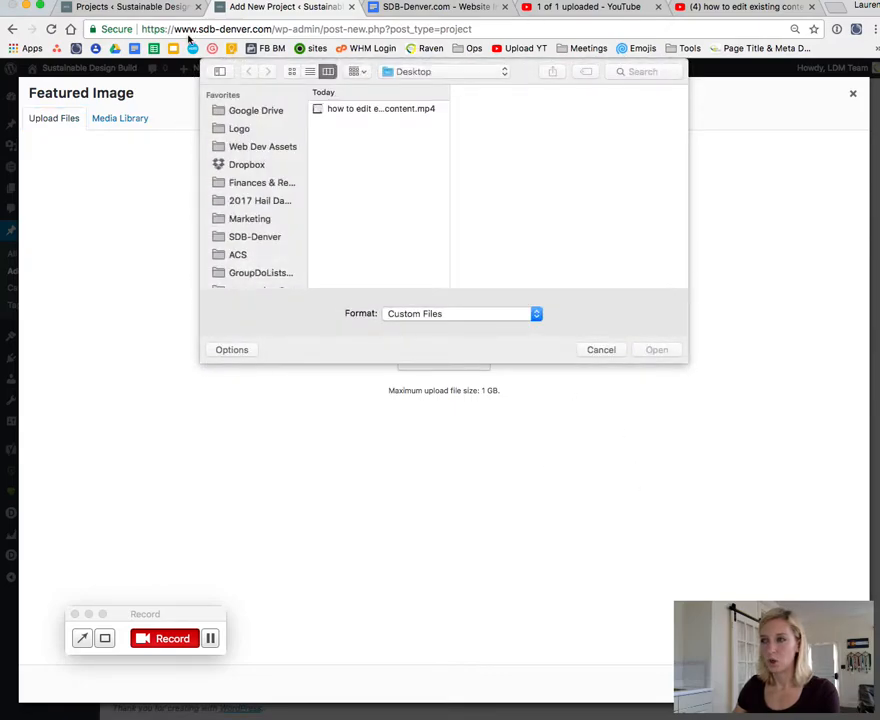
click(609, 351)
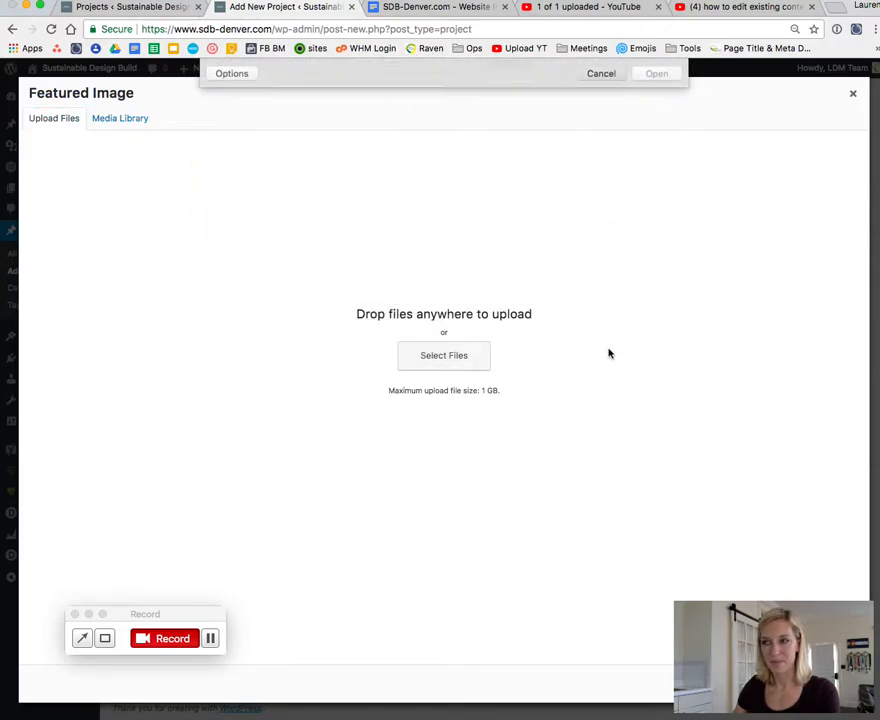
click(117, 120)
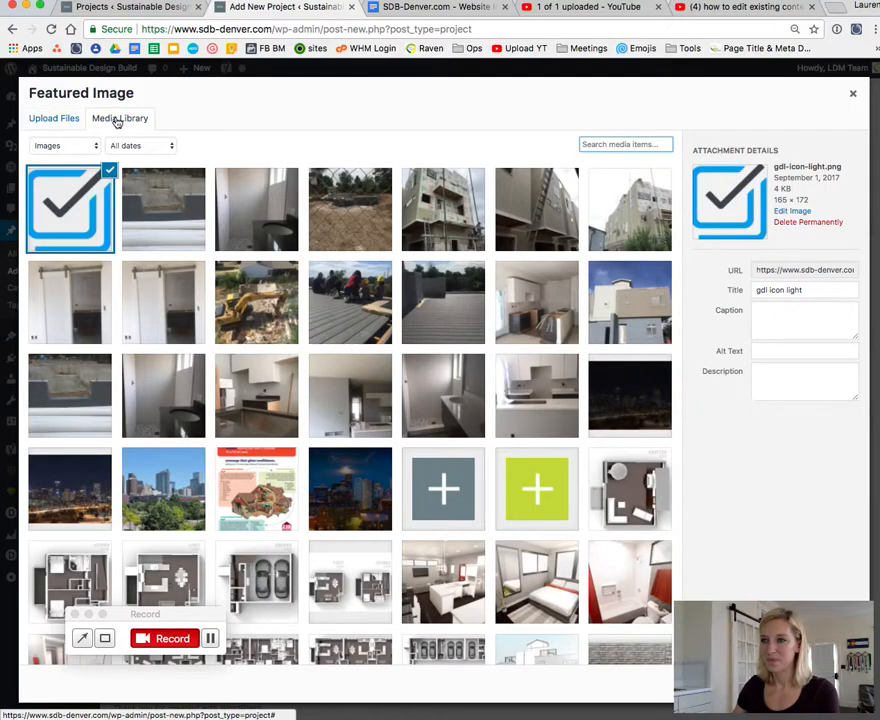
Step: Deselect the uploaded icon and set the Denver skyline at dusk photo from the media library as the featured image
click(110, 172)
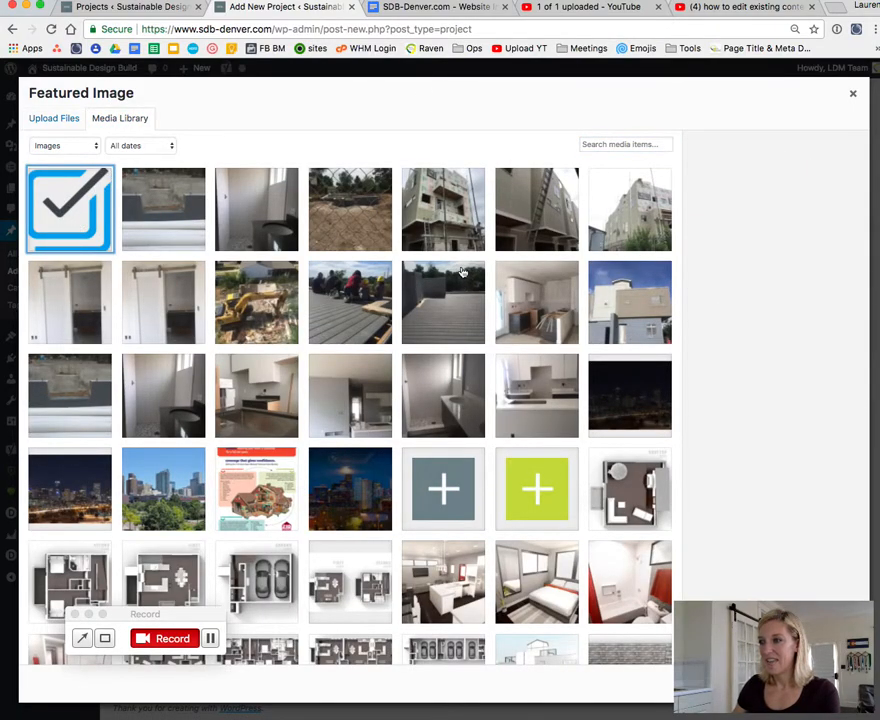
scroll(462, 271, down, 5)
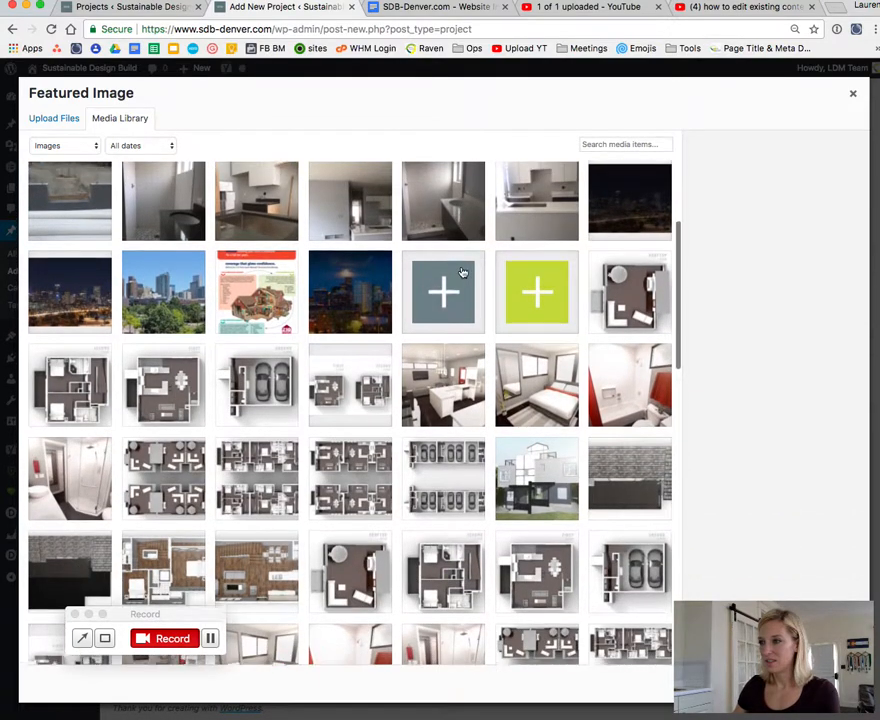
click(352, 285)
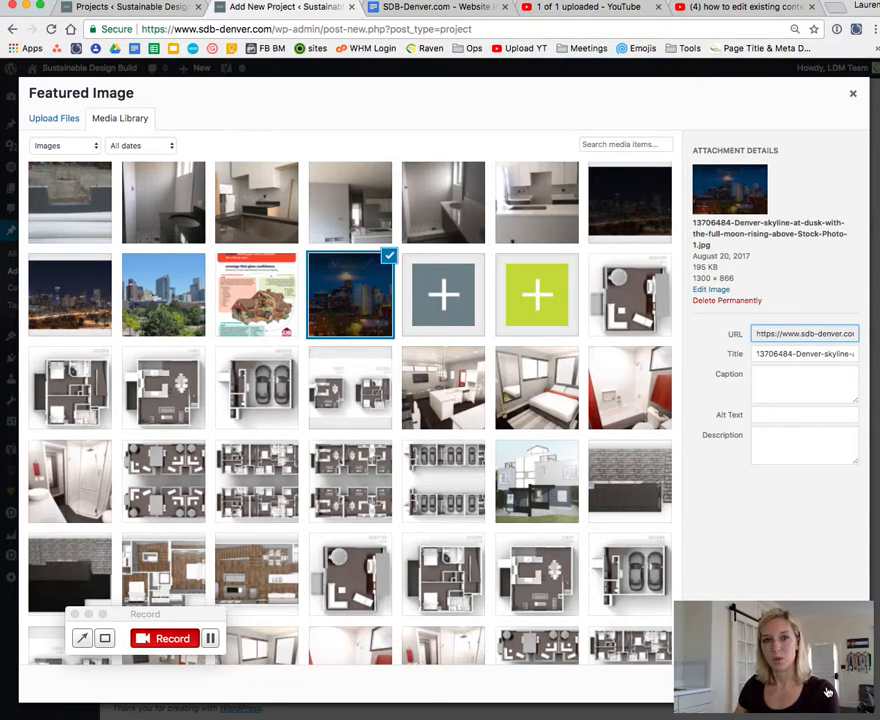
click(828, 692)
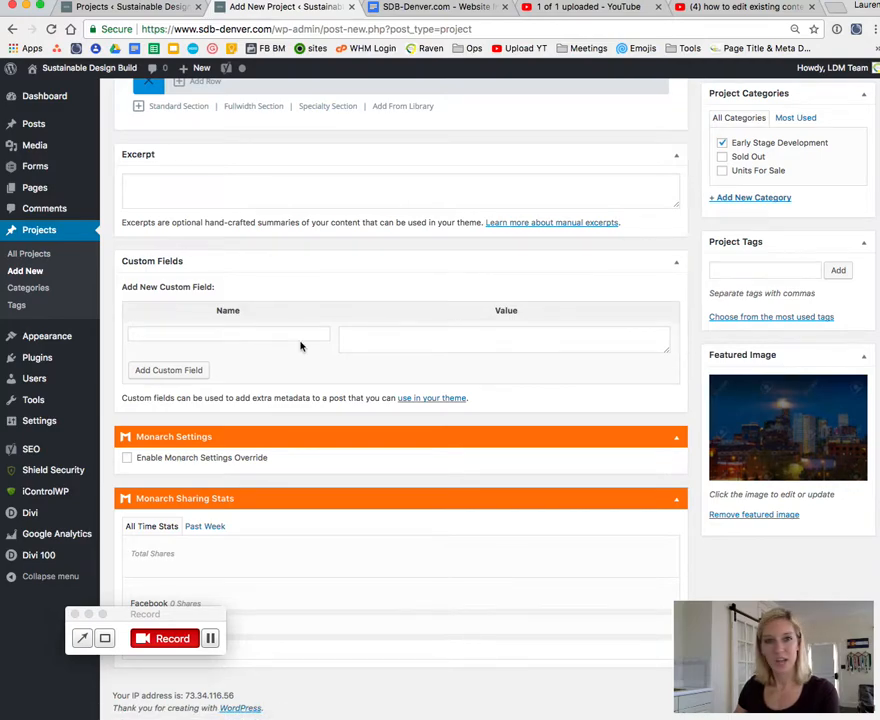
Step: Load the saved "SDB Denver Project/Development Layout" into the project, replacing the existing content
scroll(300, 346, up, 5)
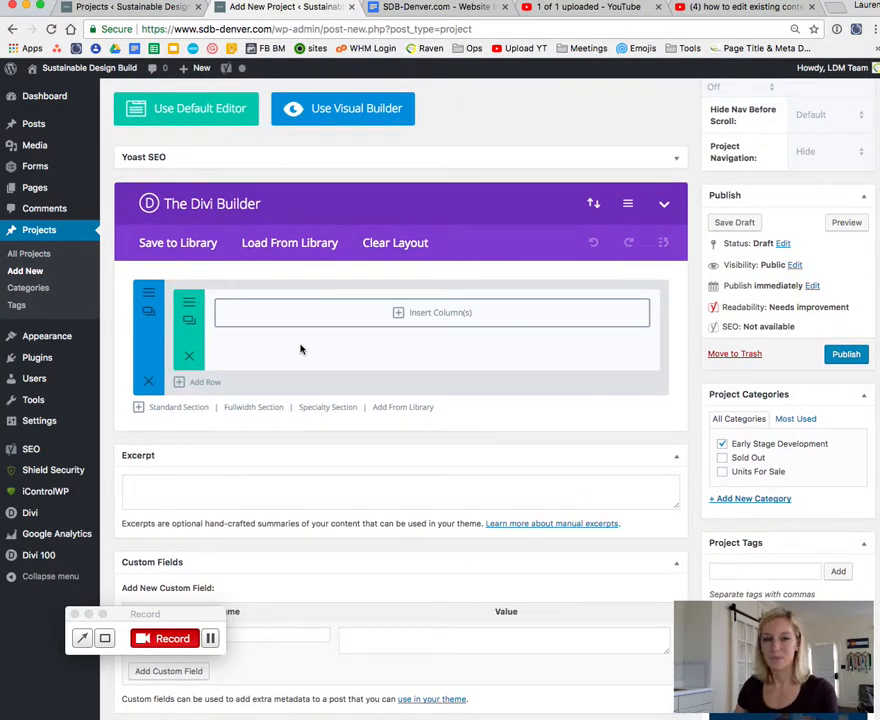
scroll(300, 349, up, 2)
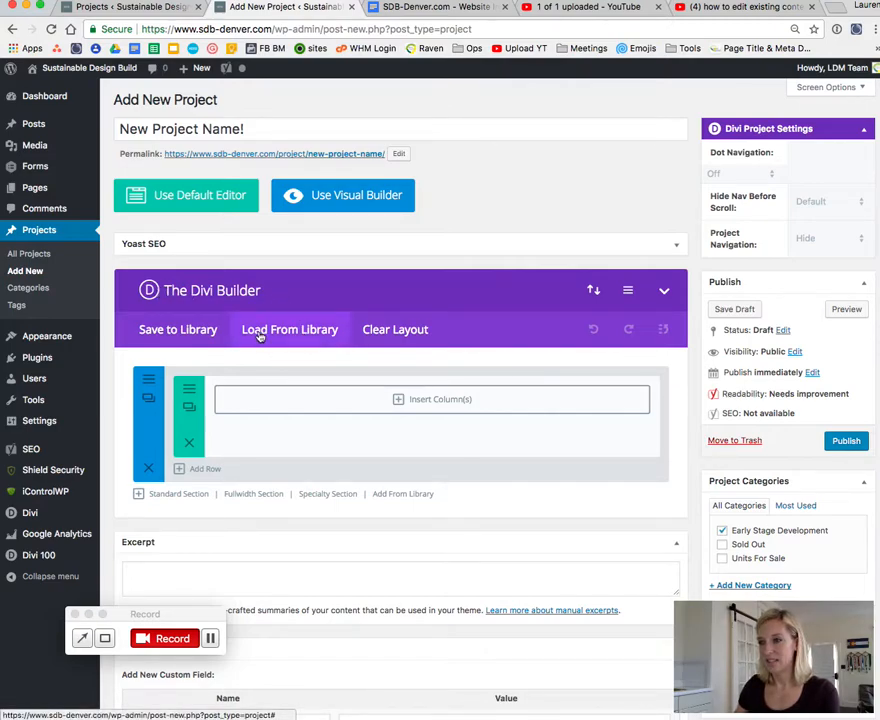
click(309, 334)
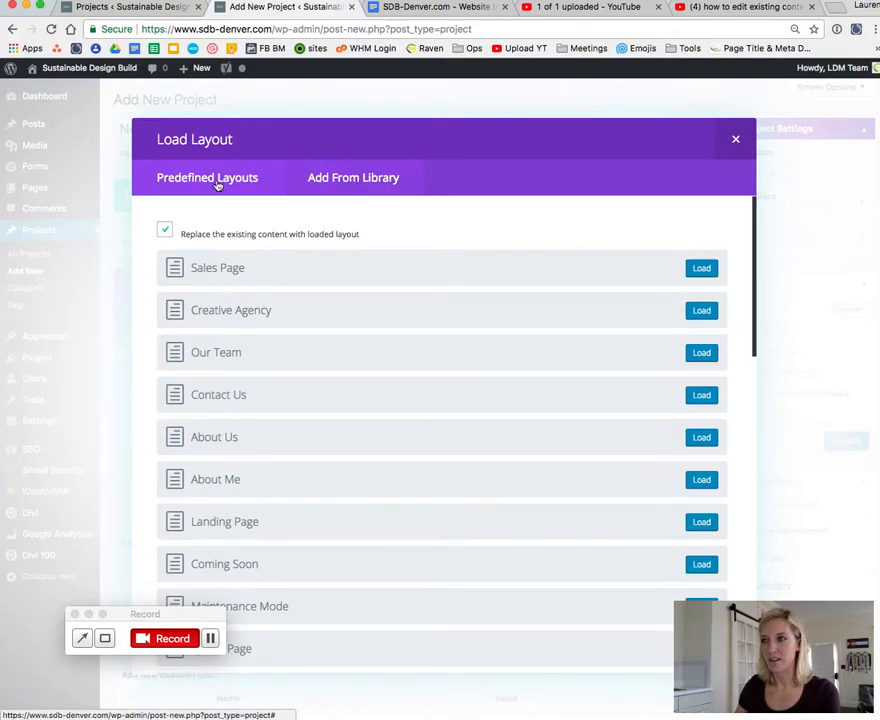
click(358, 180)
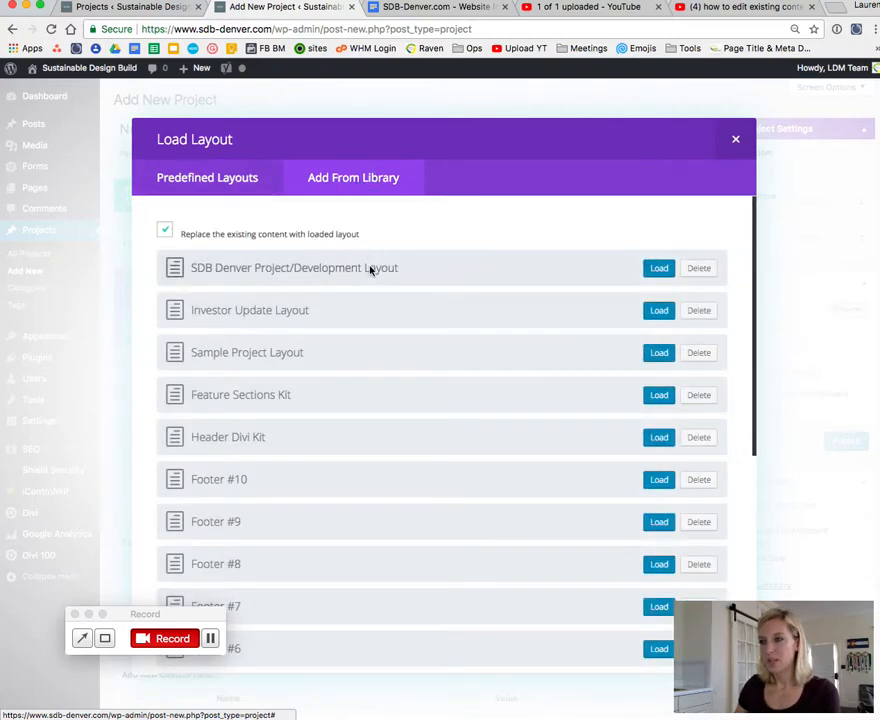
drag(405, 274, 253, 275)
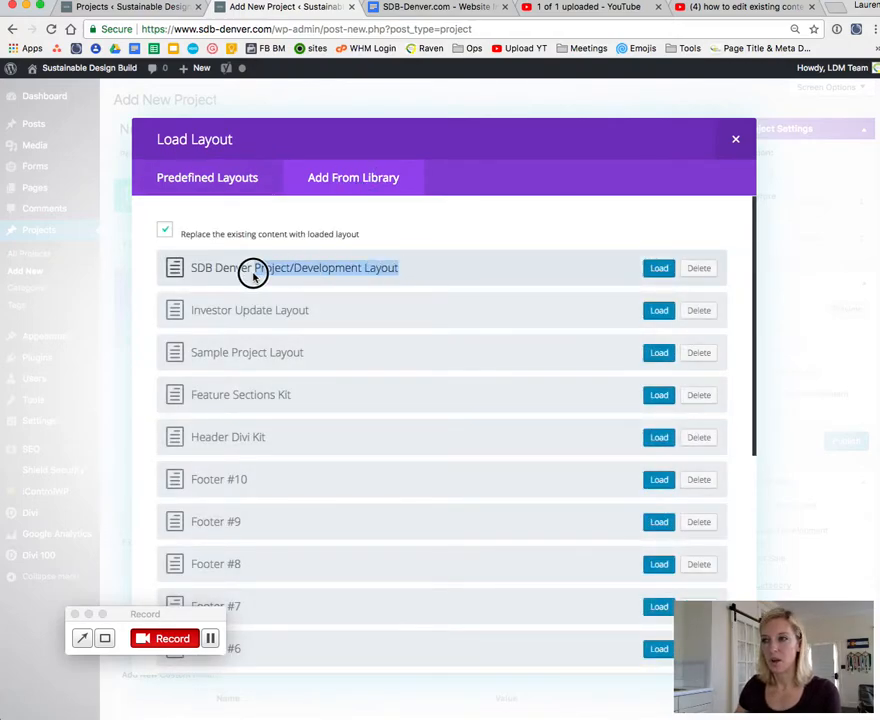
click(657, 269)
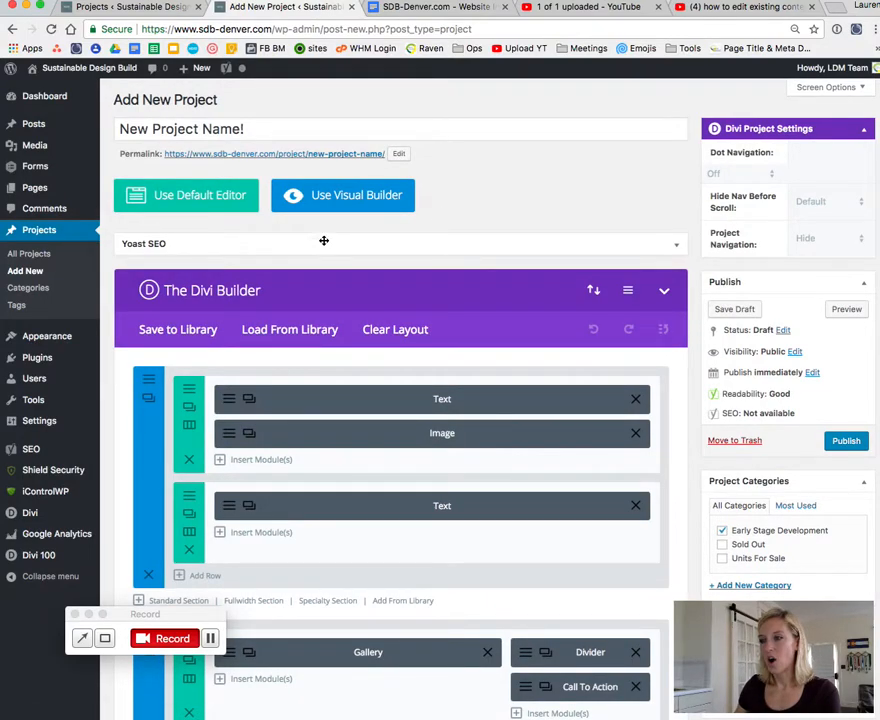
Step: Replace the heading in the first Text module of the top section with "New Project!"
scroll(358, 367, down, 1)
scroll(358, 367, down, 1)
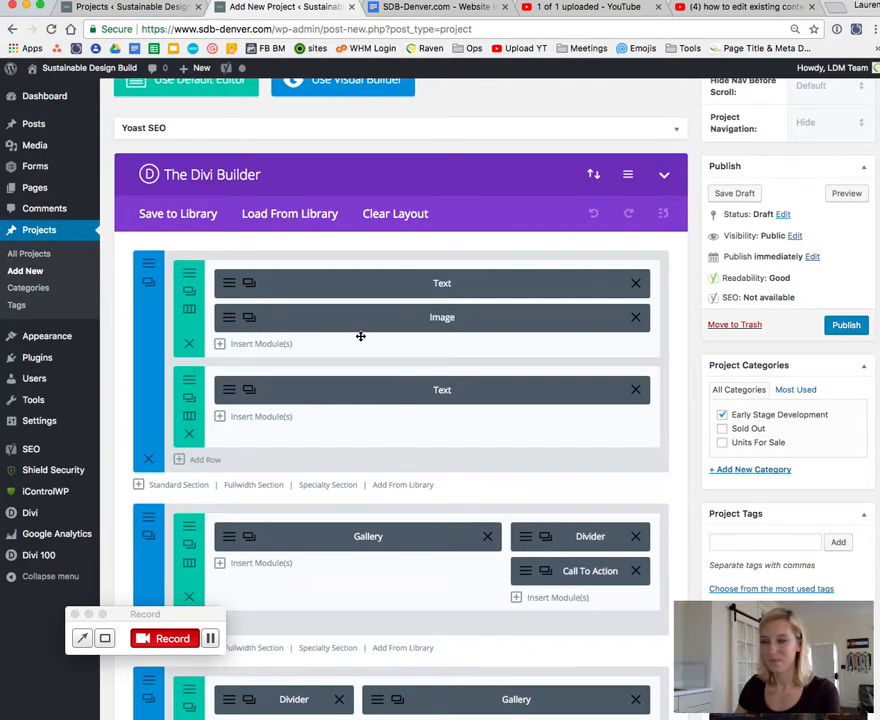
scroll(360, 337, down, 2)
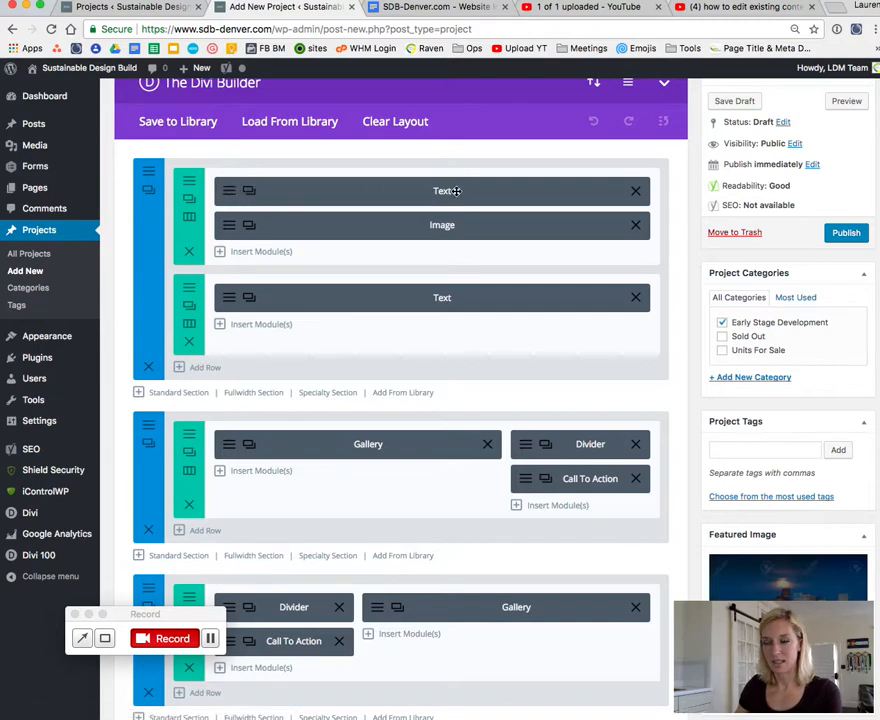
click(229, 191)
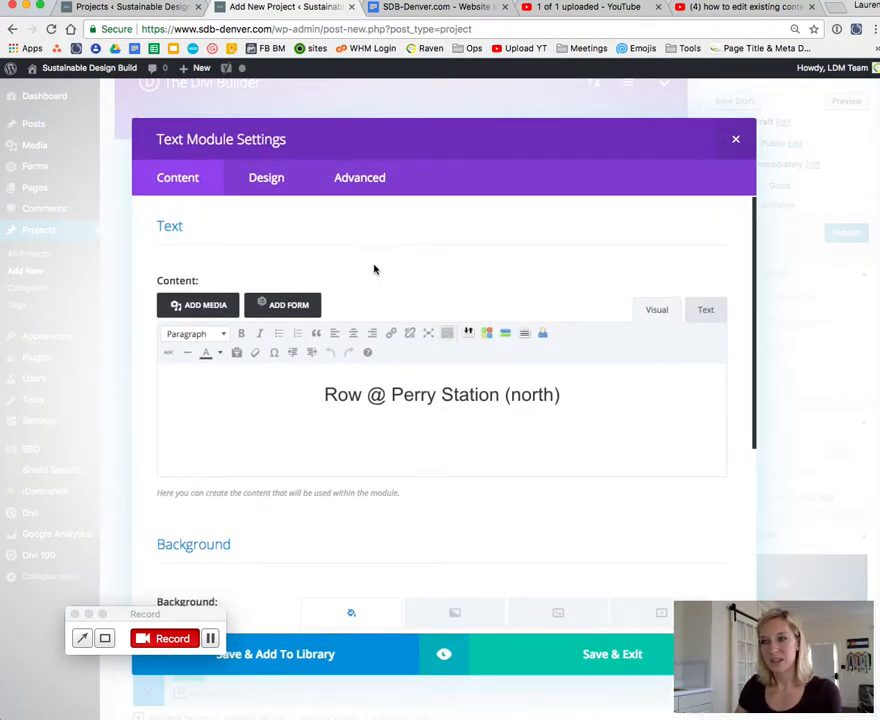
click(416, 397)
drag(563, 398, 505, 398)
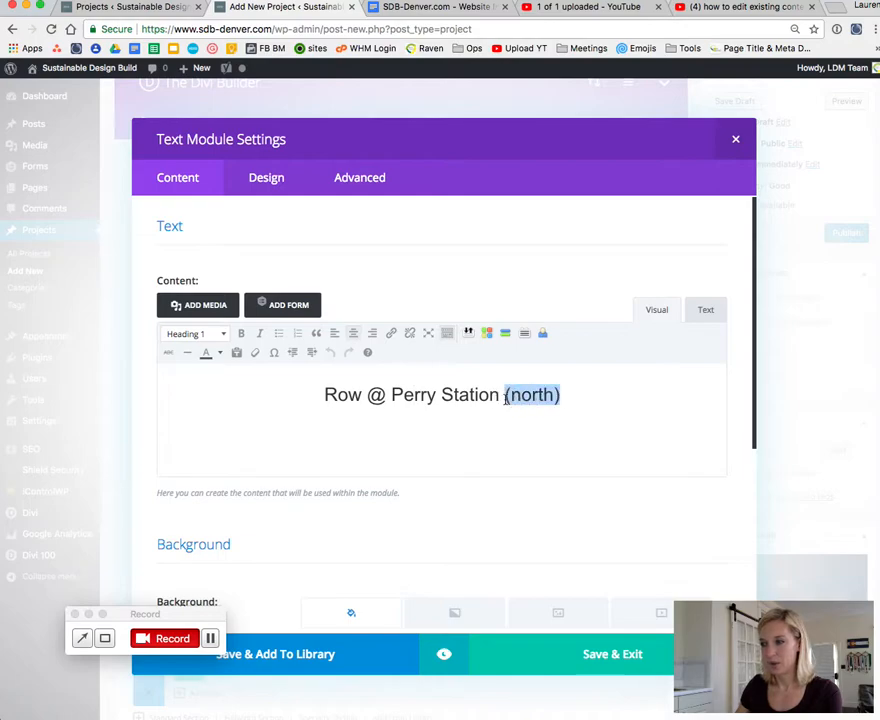
click(401, 397)
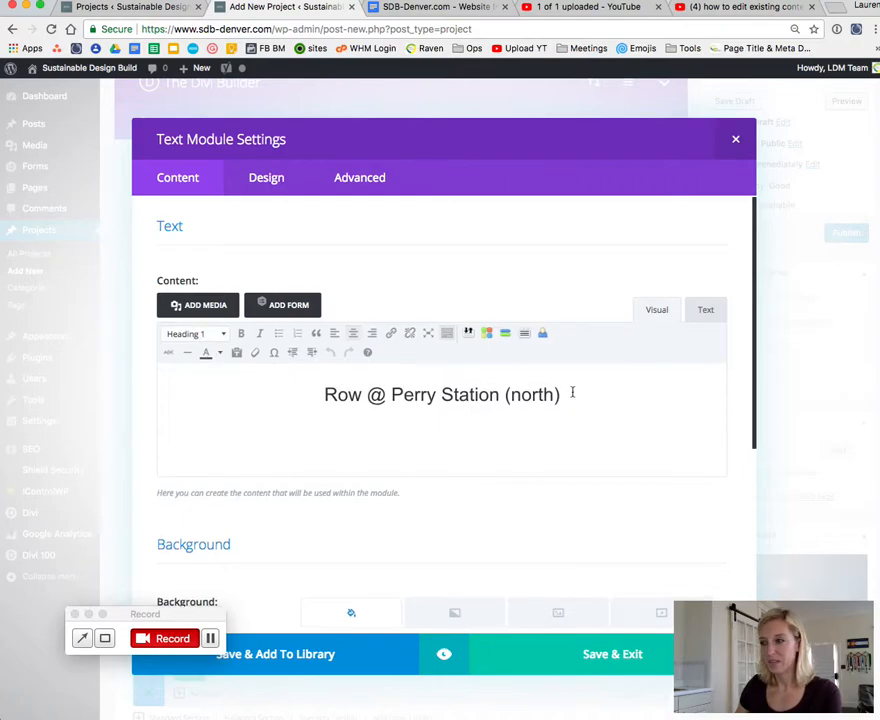
drag(560, 395, 322, 396)
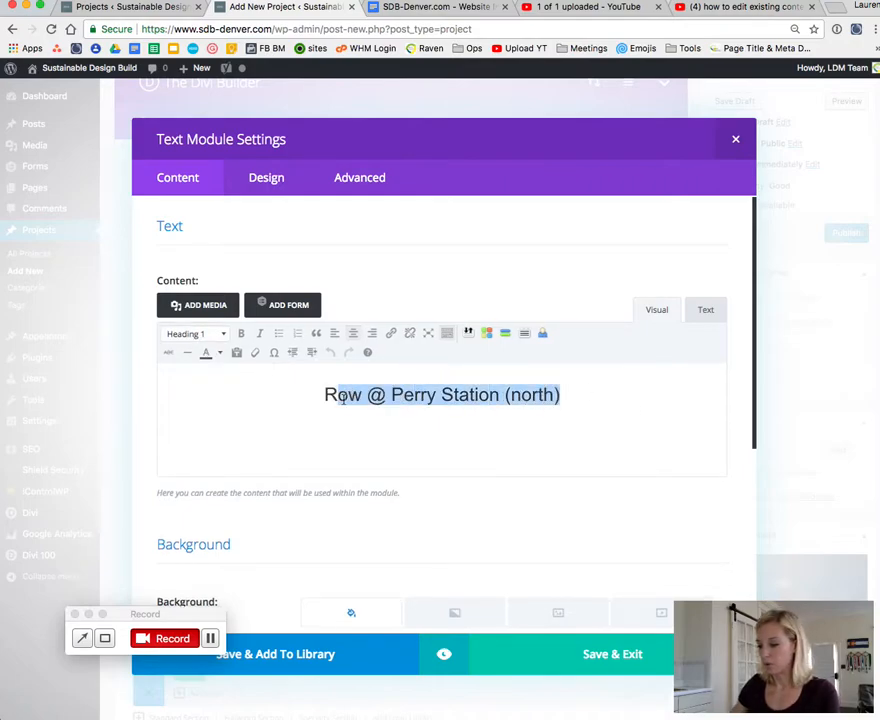
key(BackSpace)
text(New Project!)
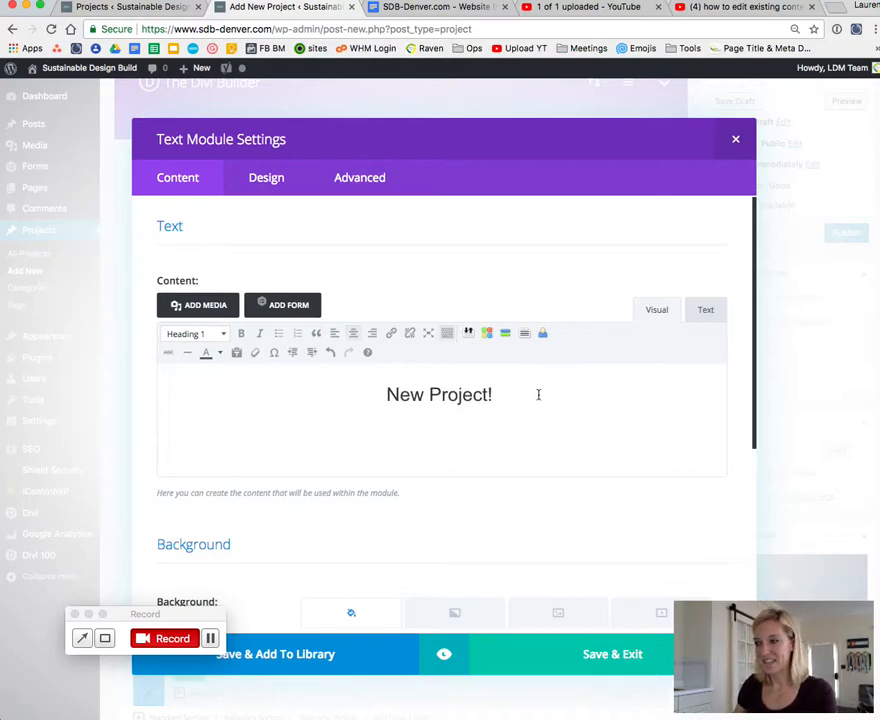
drag(538, 393, 300, 397)
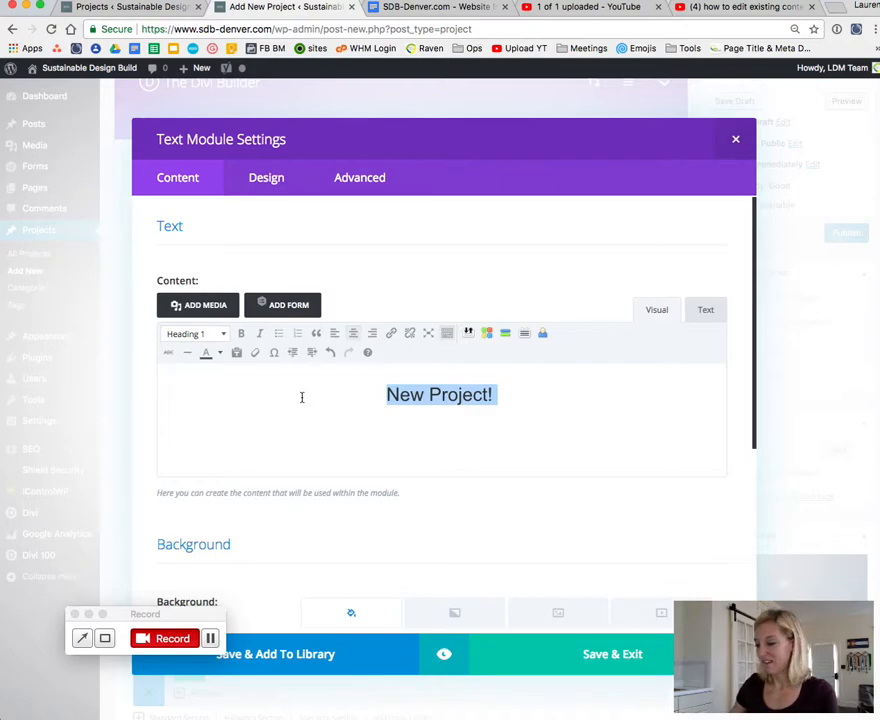
key(BackSpace)
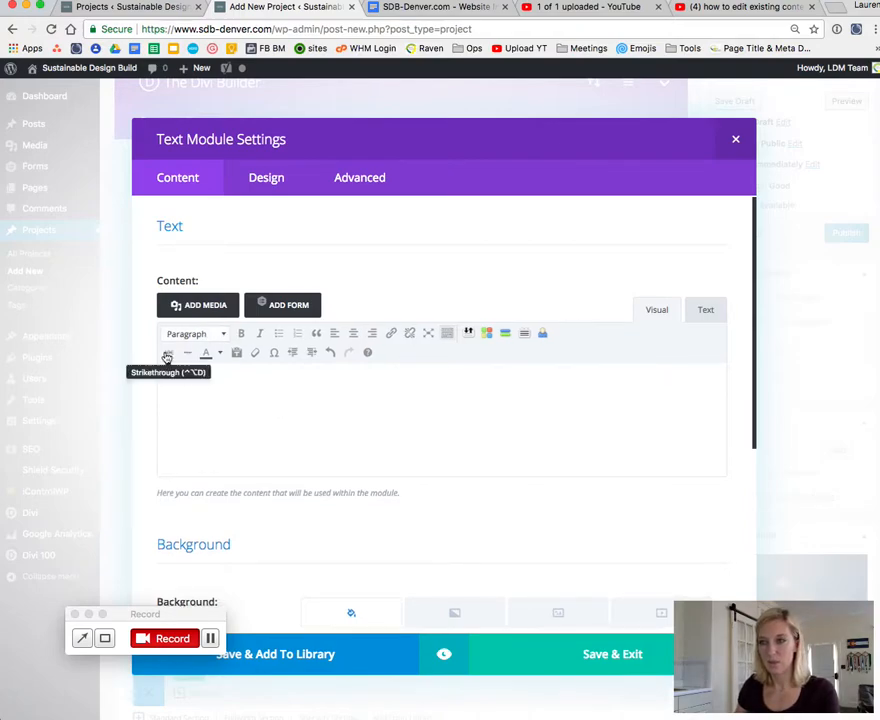
click(211, 337)
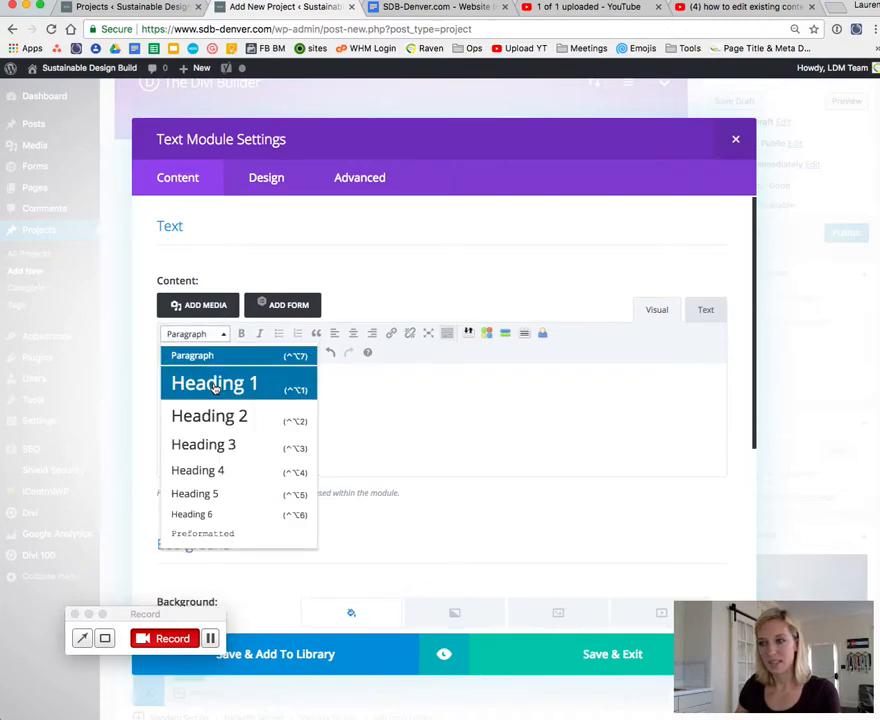
click(220, 336)
click(181, 388)
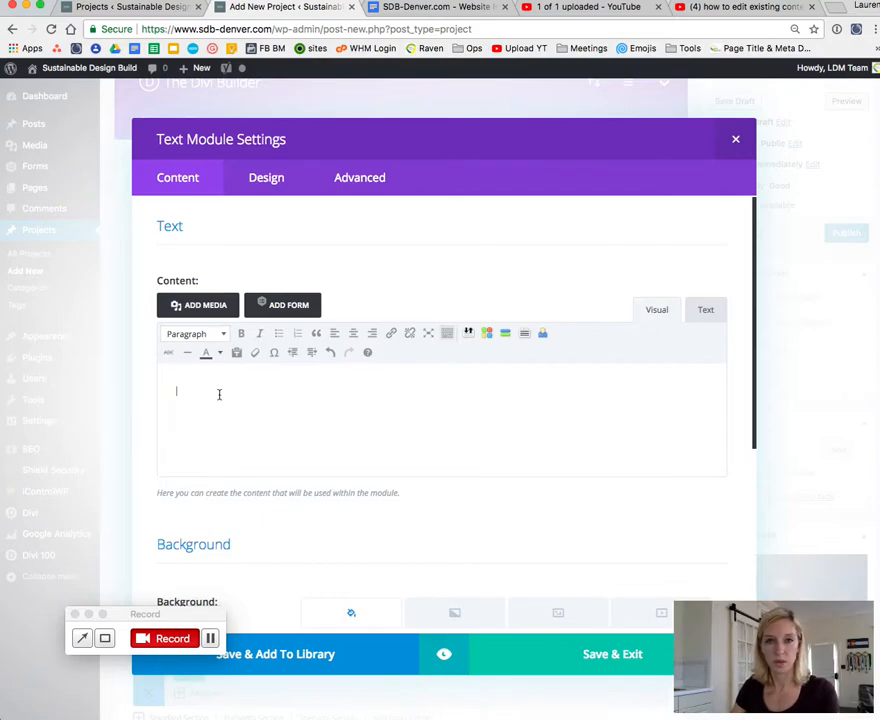
key(super+z)
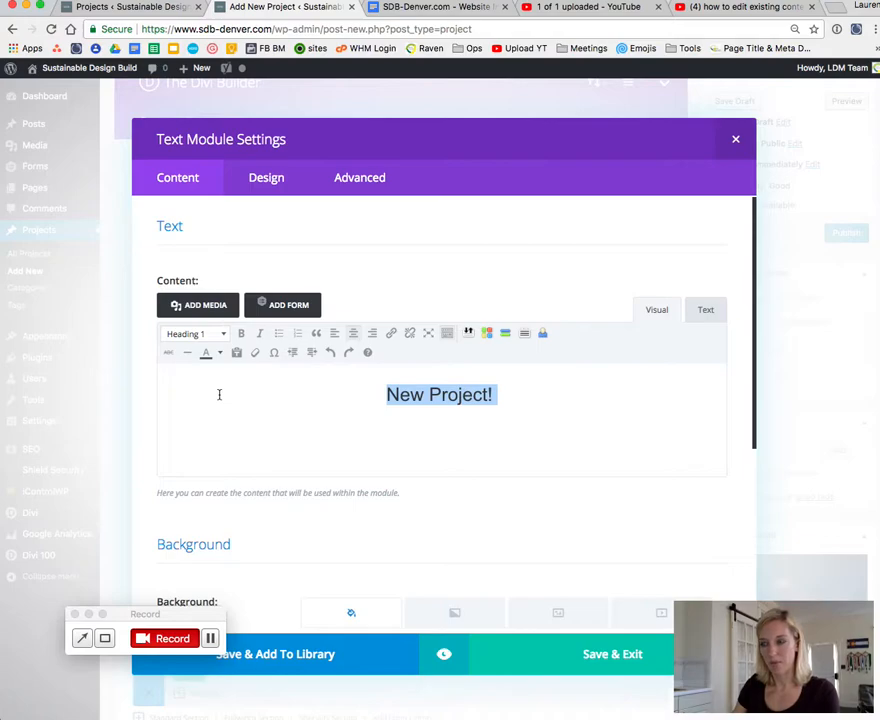
Step: Save the heading Text module and close its settings
click(219, 395)
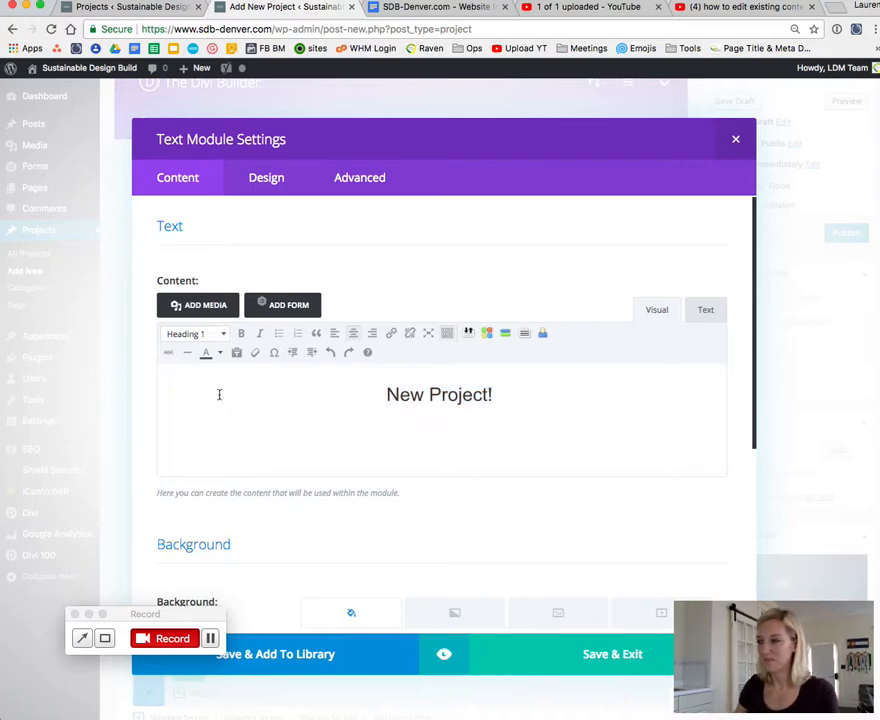
click(524, 393)
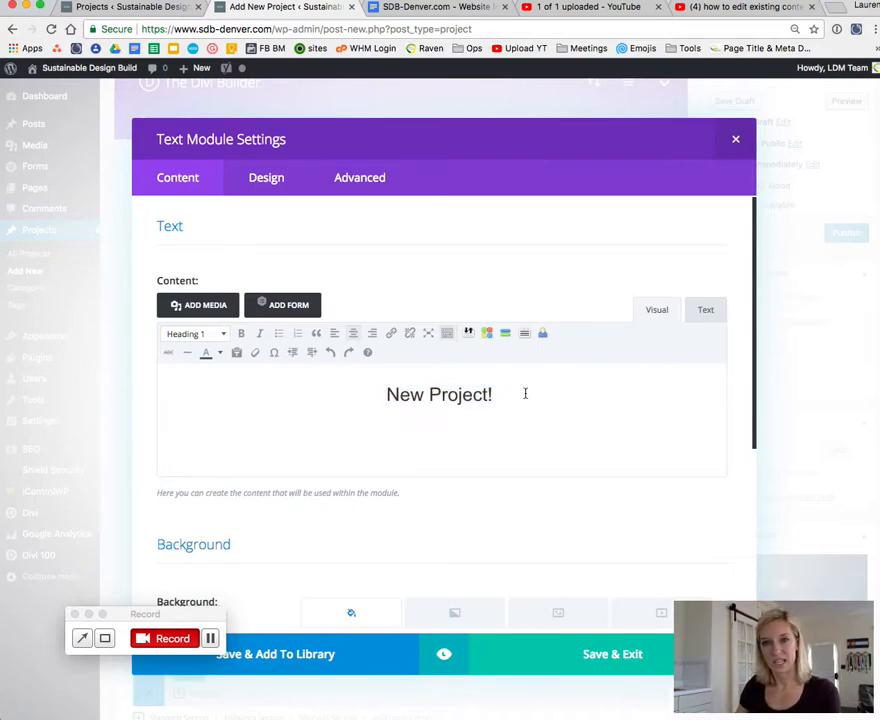
click(598, 656)
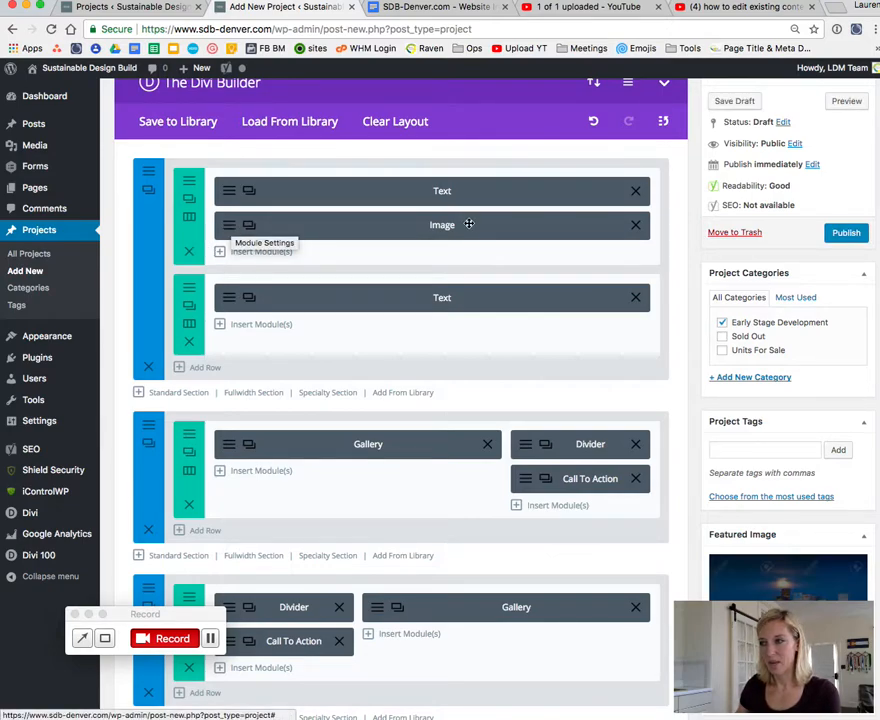
Step: Replace the picture in the top section's Image module with the second-floor plan from the media library and save the module
click(228, 229)
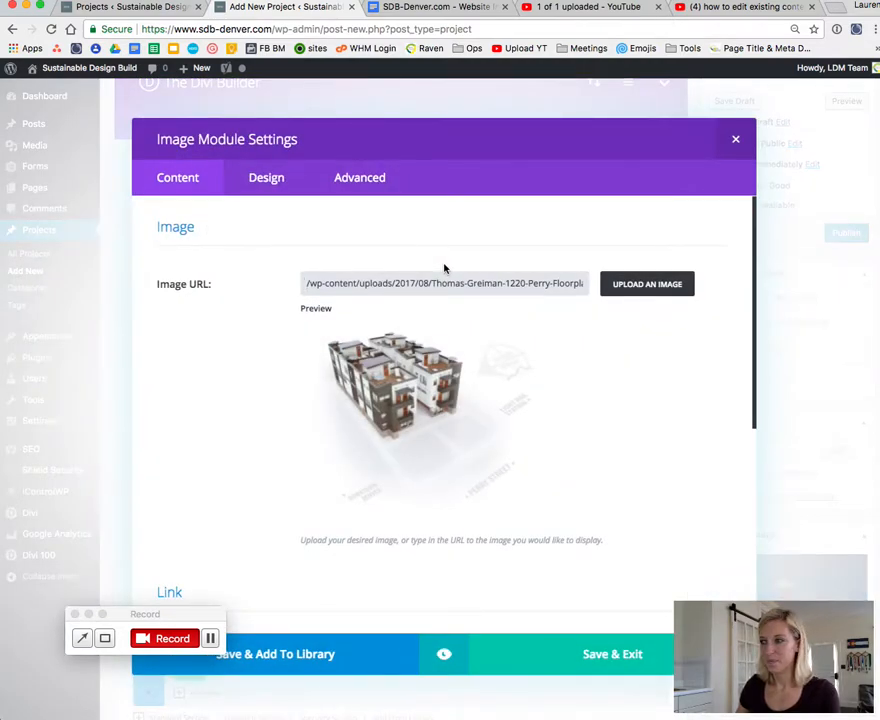
click(649, 285)
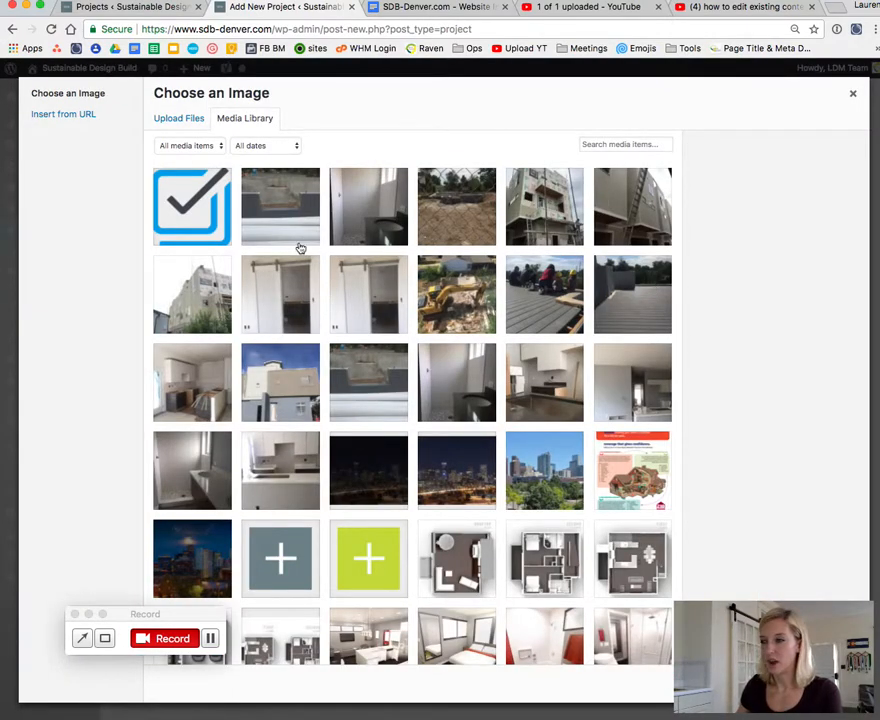
scroll(564, 347, down, 3)
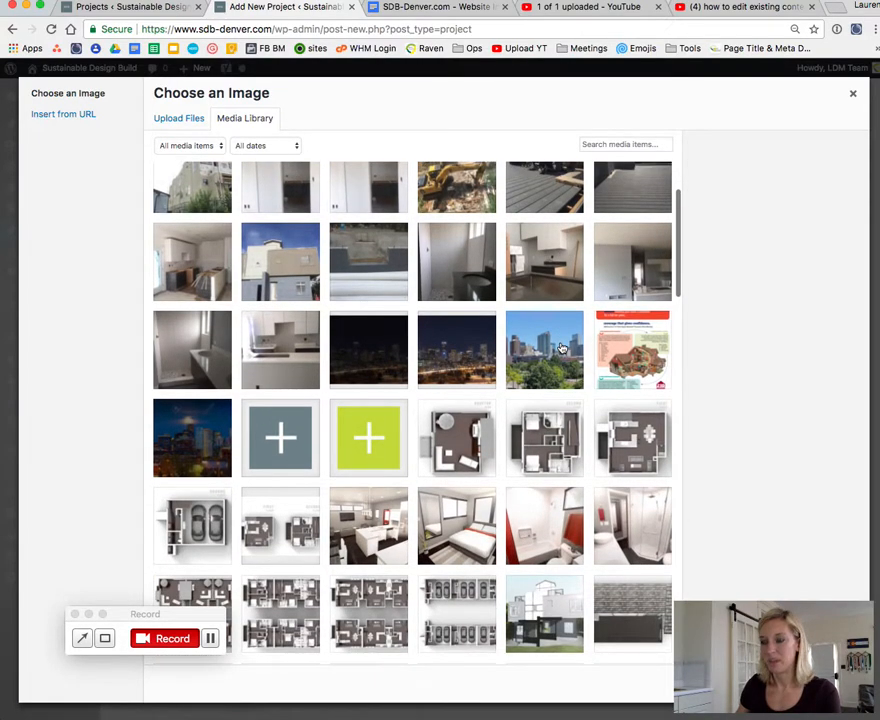
scroll(562, 347, down, 3)
click(564, 345)
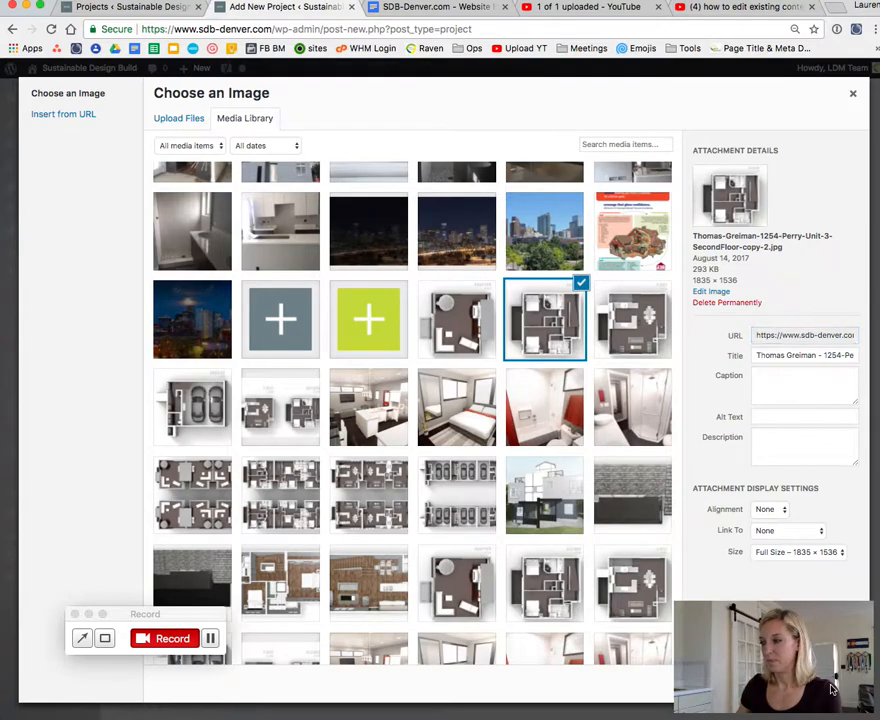
click(831, 690)
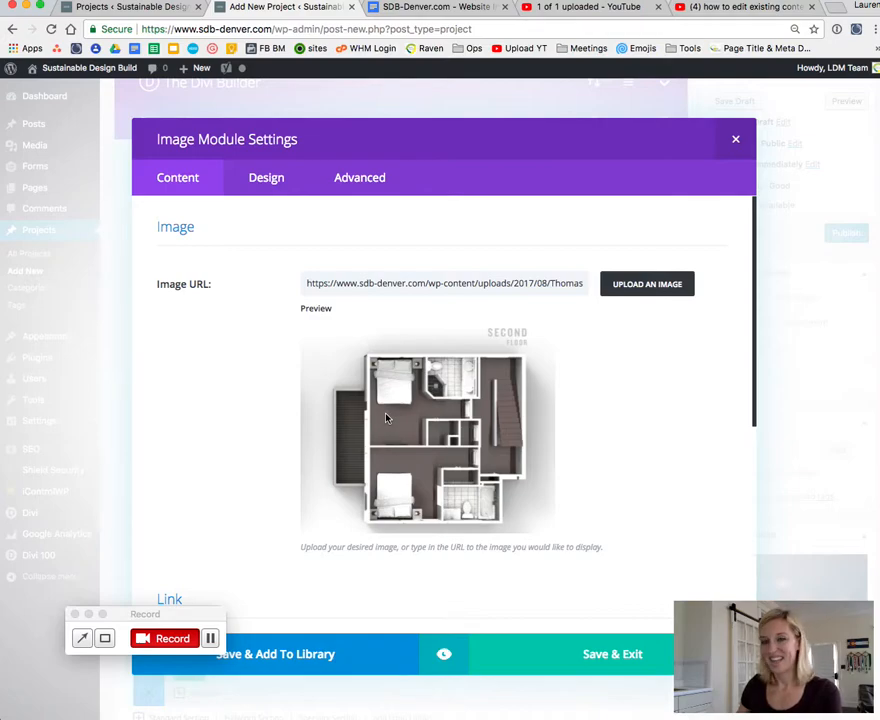
click(627, 658)
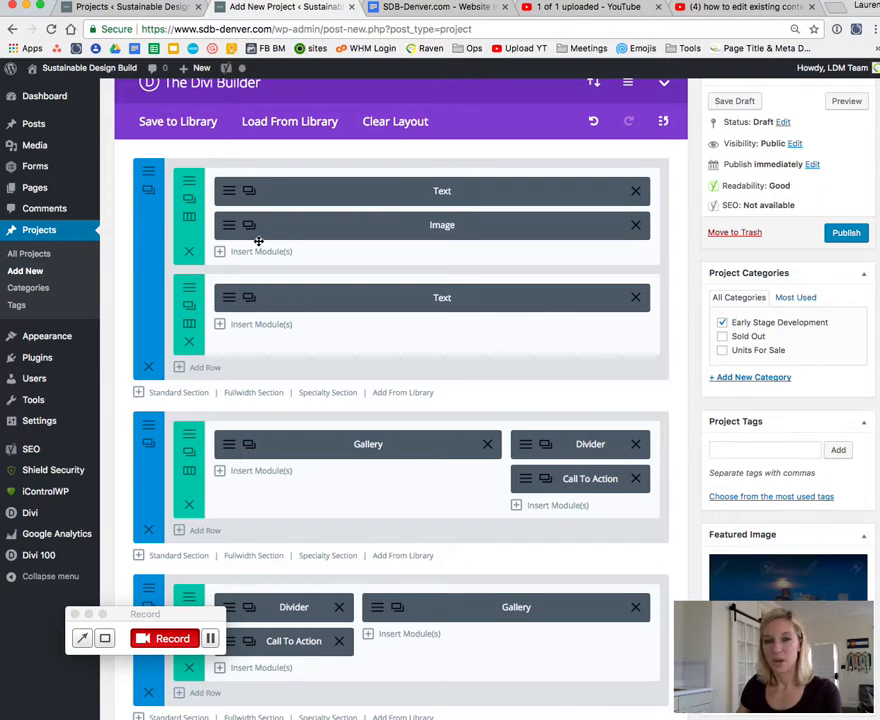
Step: View the settings of the Divider module beside the first gallery and close them without changes
scroll(323, 389, down, 5)
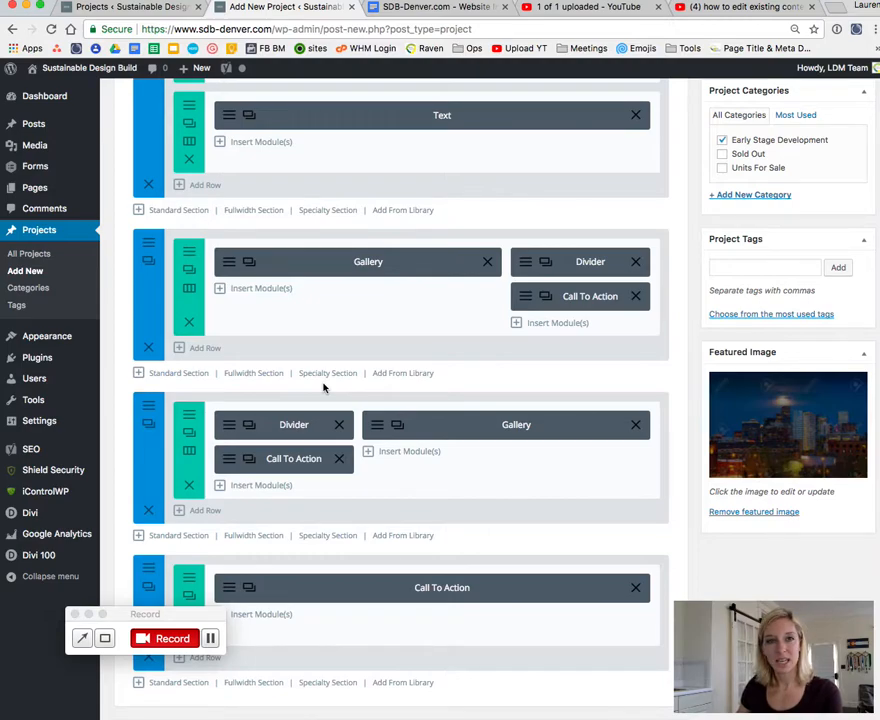
click(525, 263)
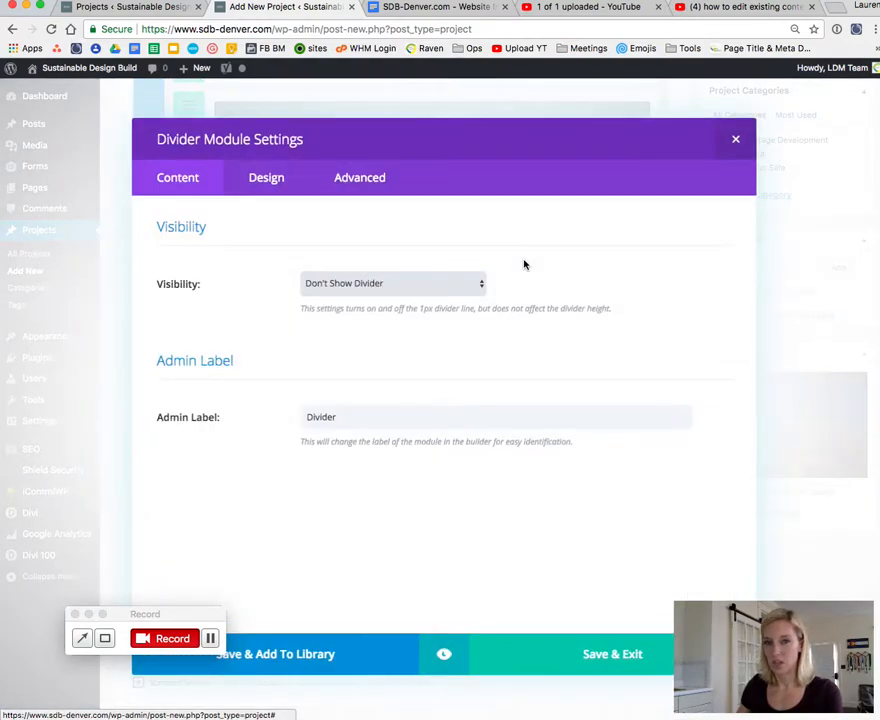
click(735, 140)
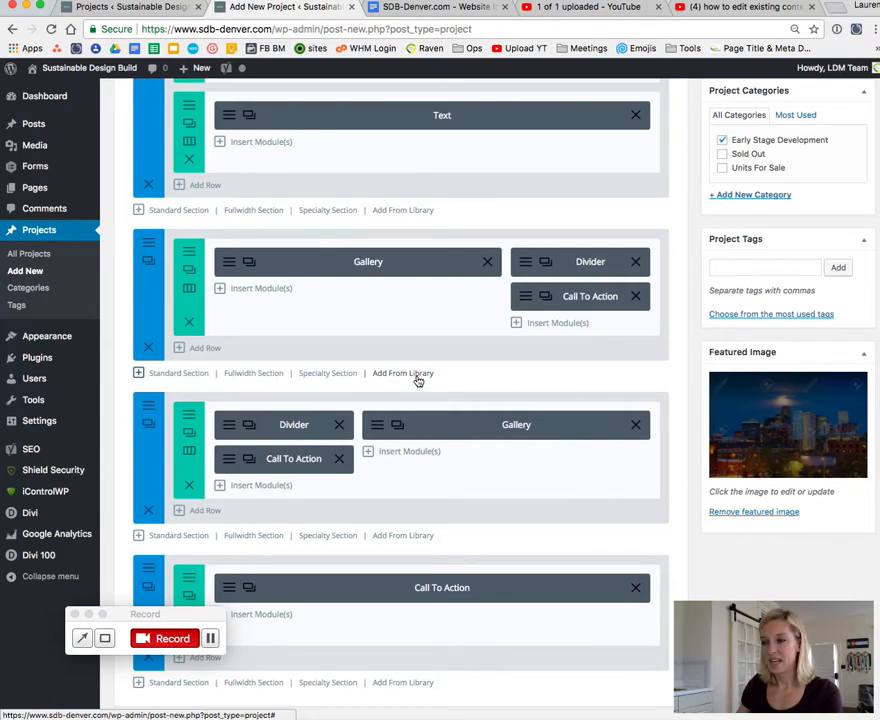
Step: Examine the Development Description content in the top section's second Text module and close it without changes
scroll(385, 320, up, 2)
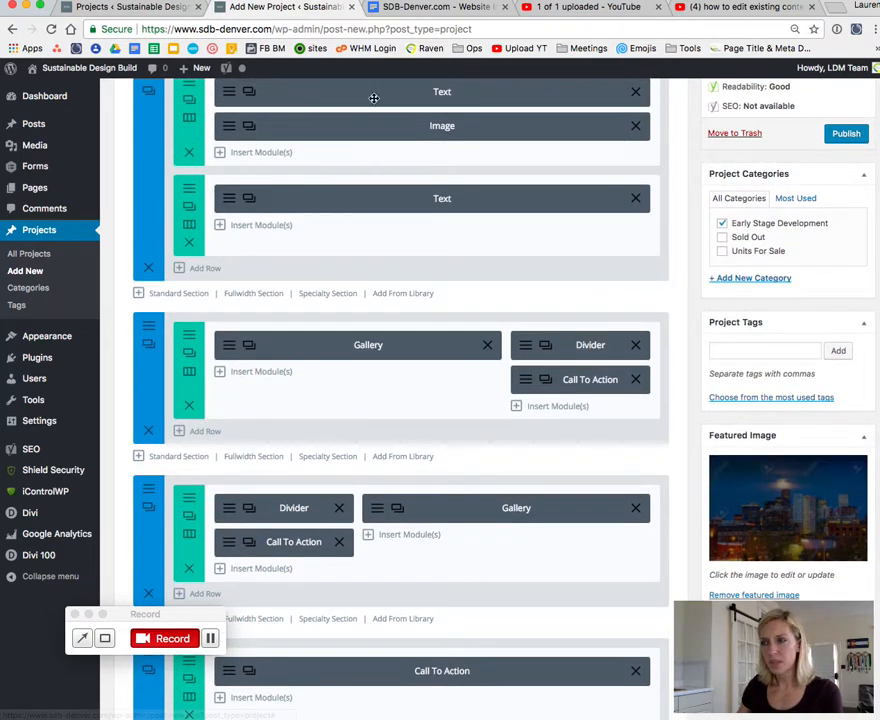
scroll(348, 129, up, 2)
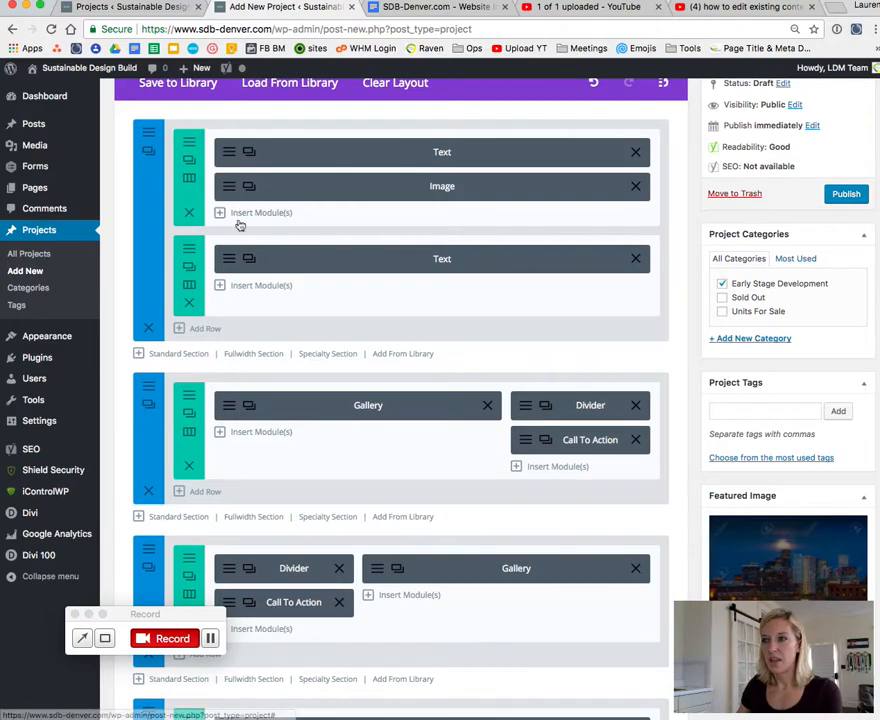
click(229, 258)
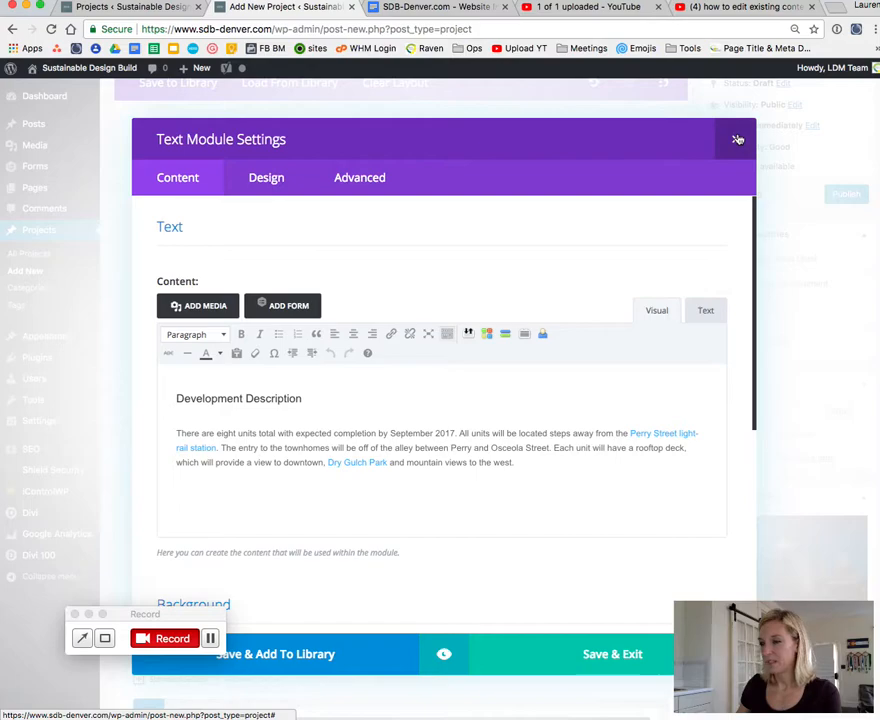
drag(175, 399, 310, 398)
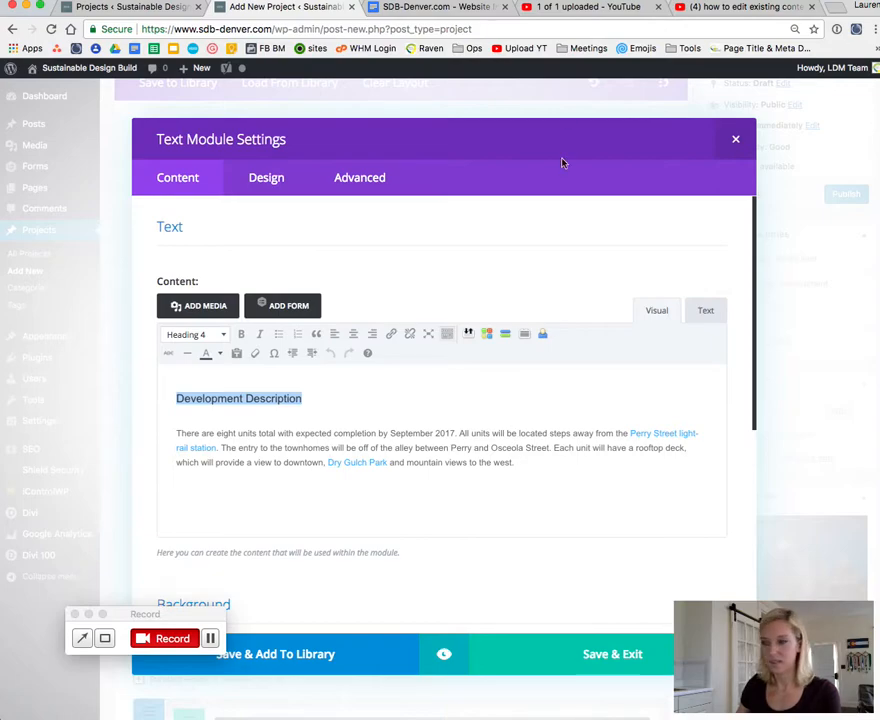
click(733, 137)
Step: Preview the draft project in a new tab and examine its heading, floor plan image and Development Description section
scroll(702, 262, up, 2)
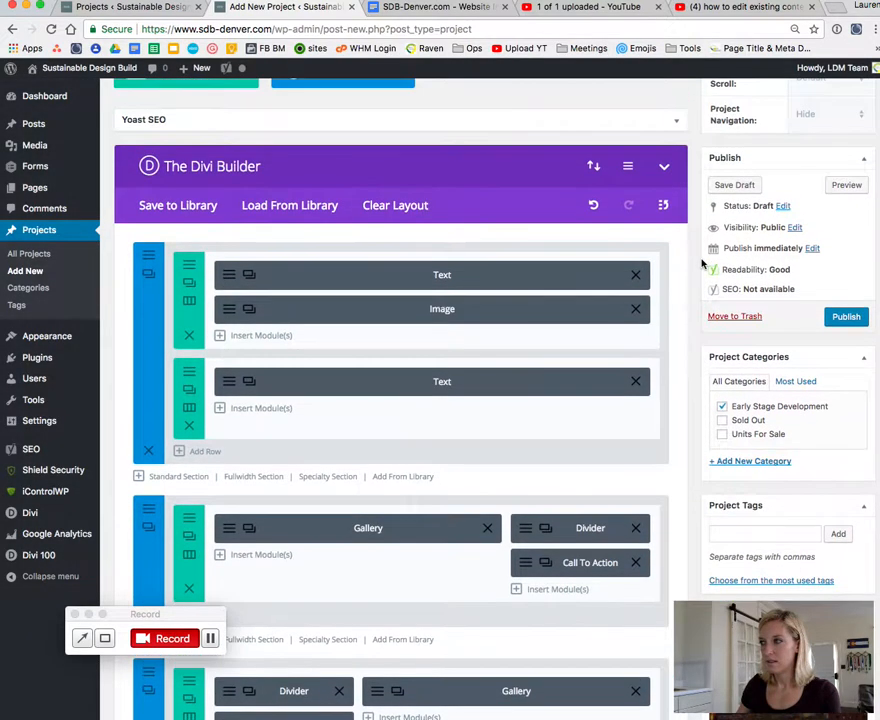
right_click(849, 189)
click(868, 196)
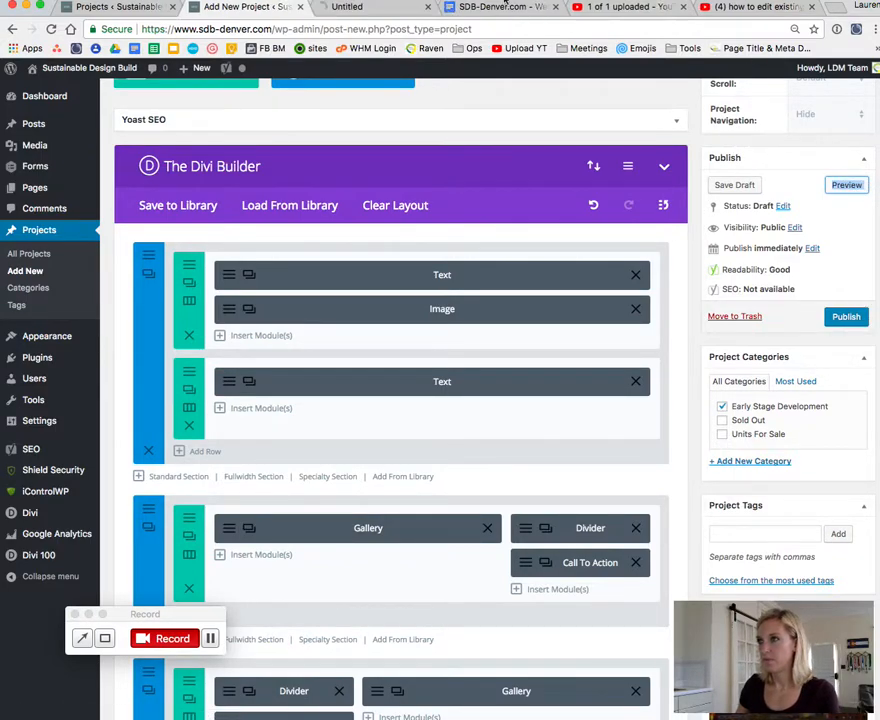
click(384, 8)
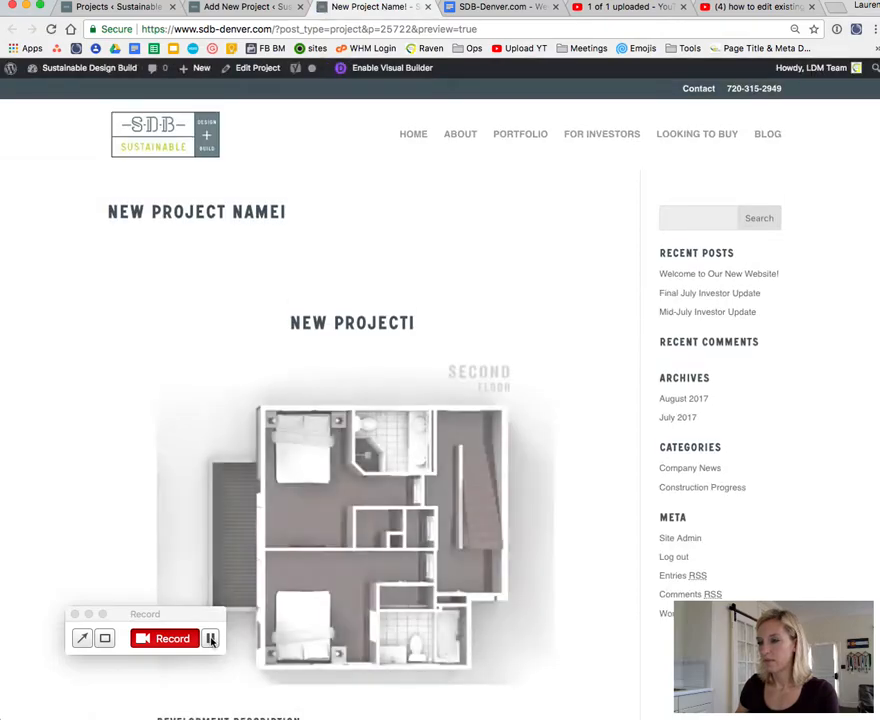
click(641, 282)
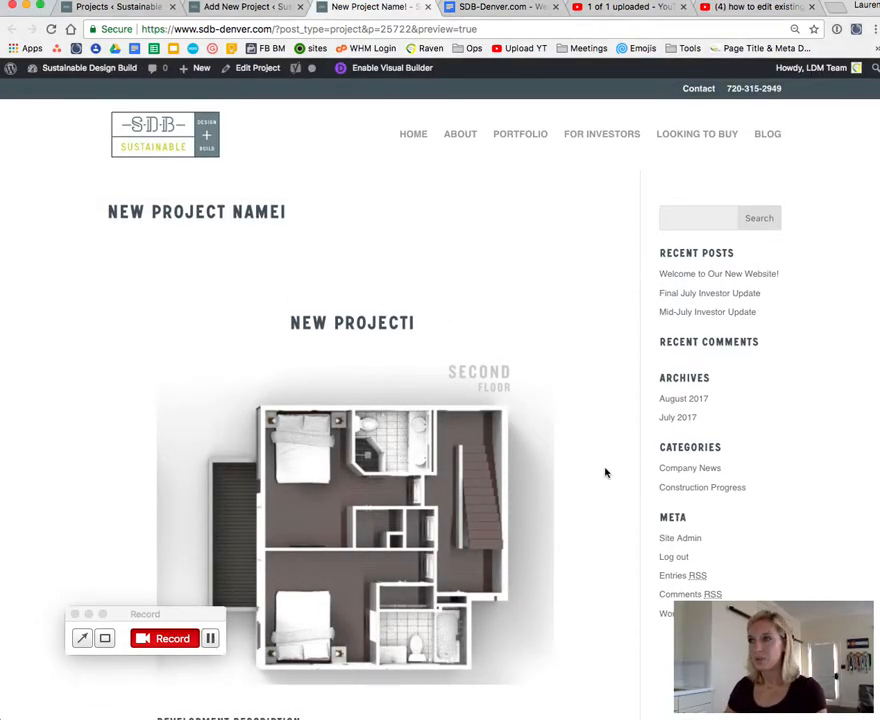
scroll(605, 472, down, 5)
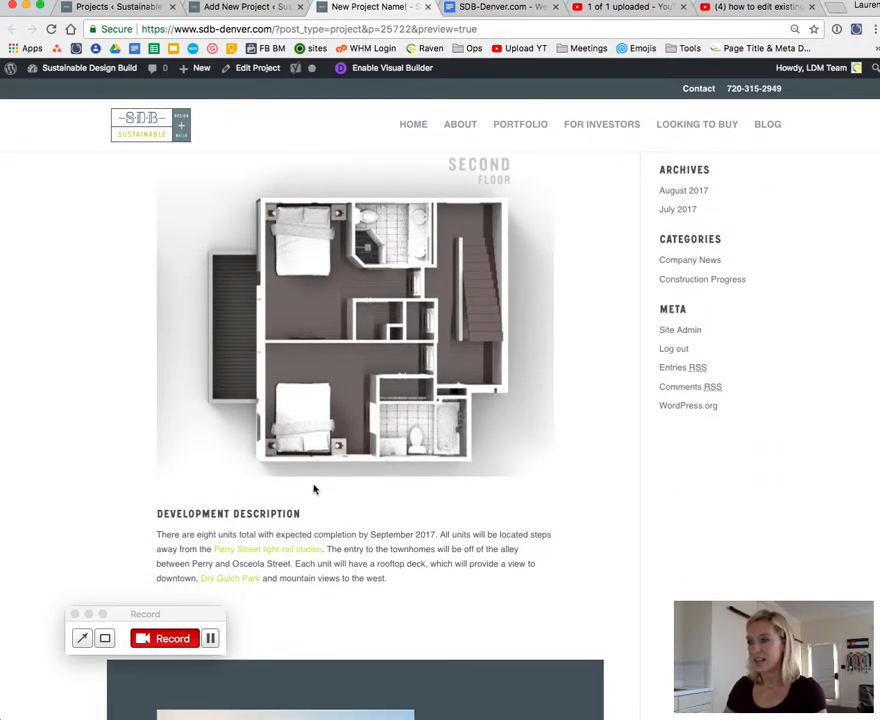
drag(156, 513, 275, 513)
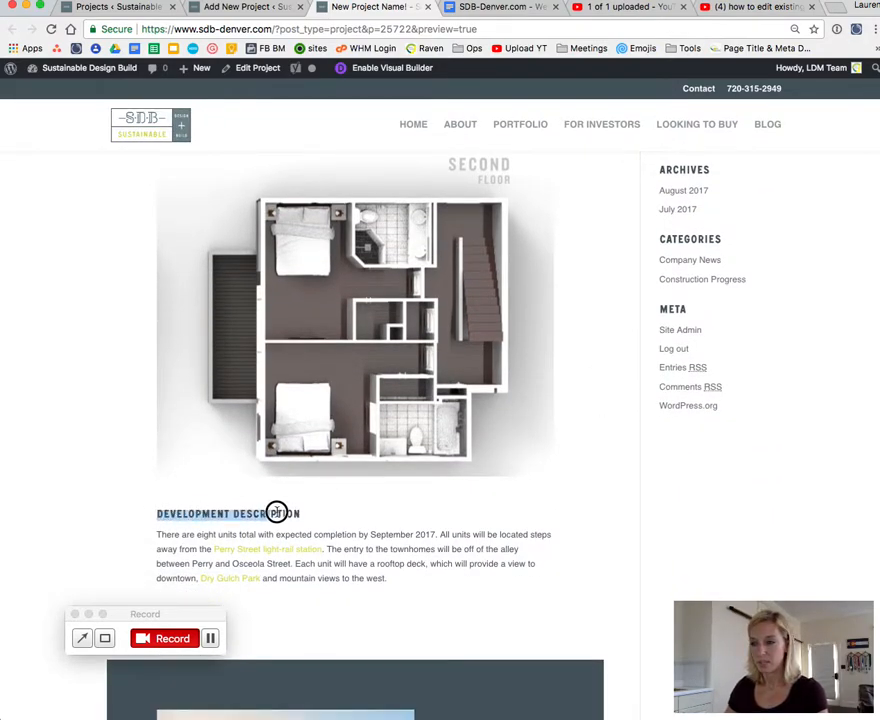
click(349, 549)
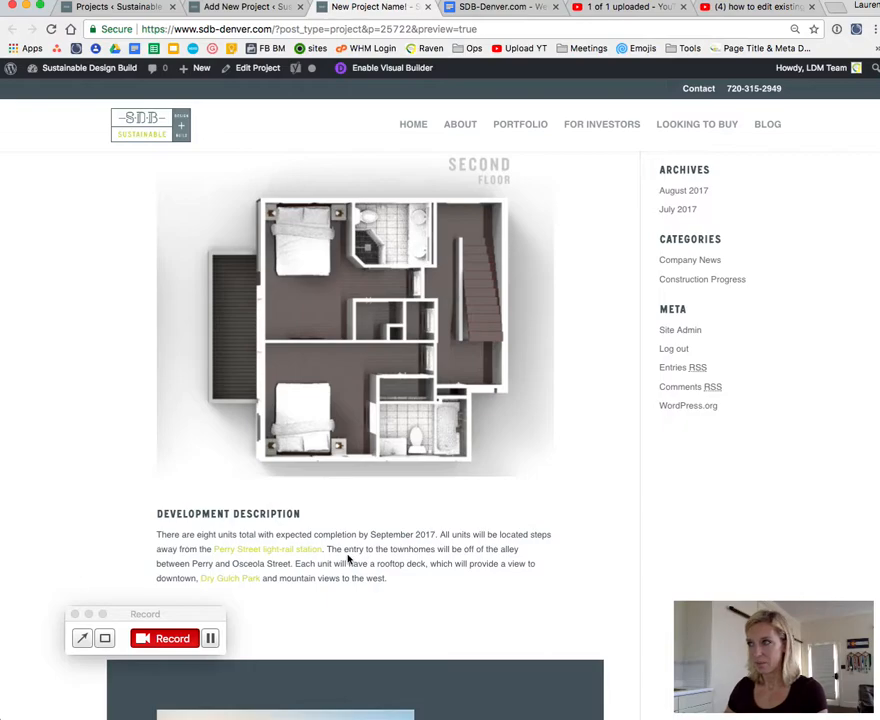
Step: Check the top of the draft project's preview, then return to the project editor and save the draft
scroll(553, 467, up, 2)
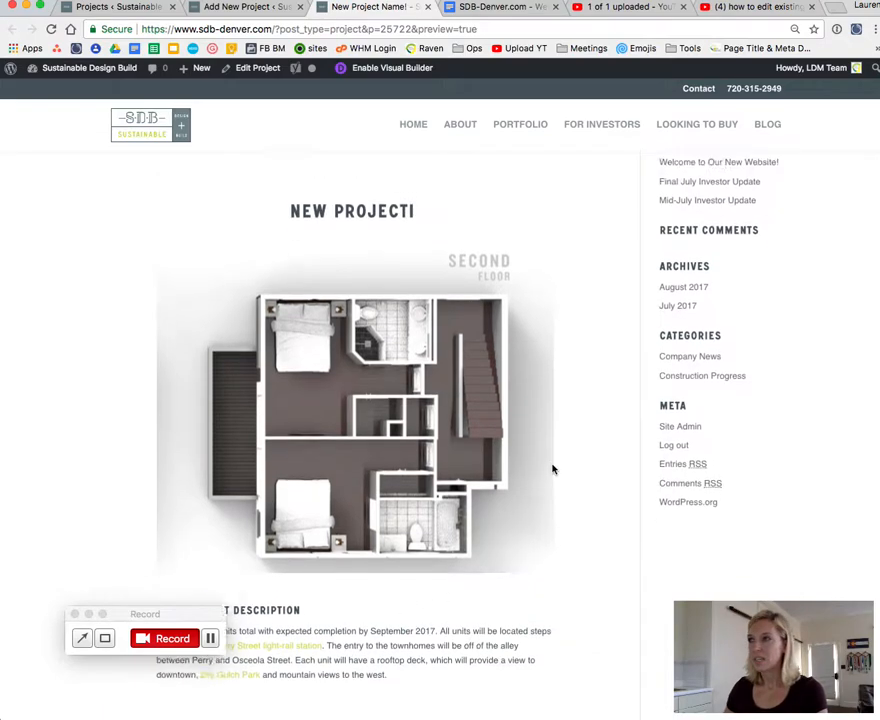
scroll(553, 467, up, 2)
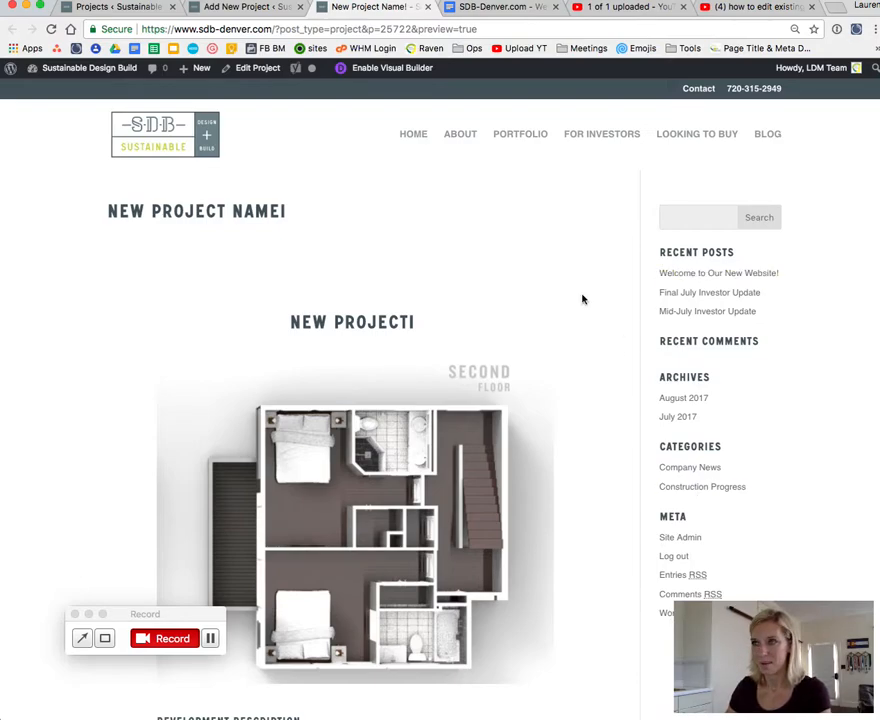
click(242, 9)
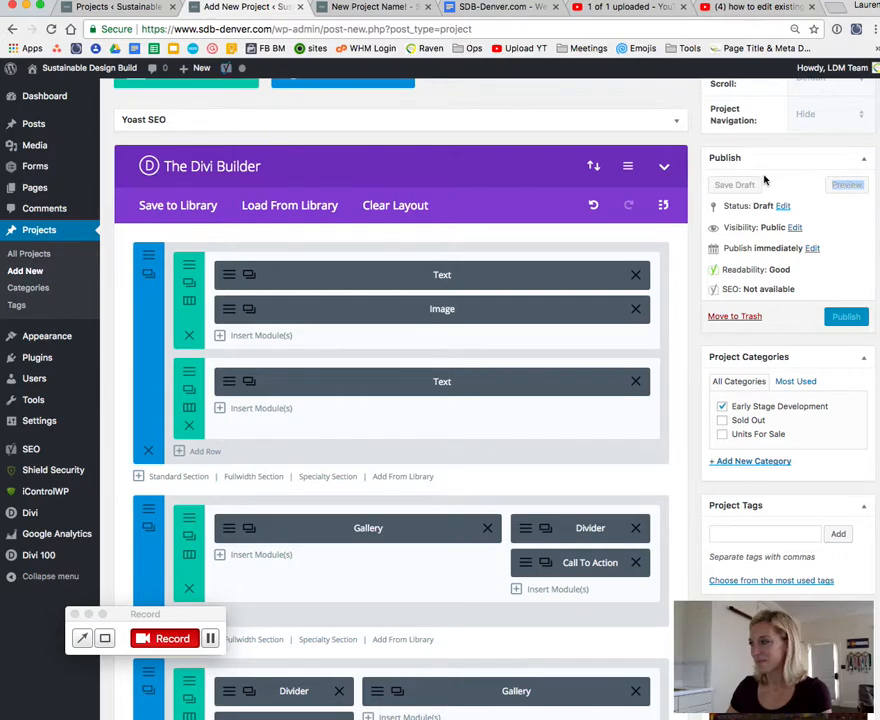
click(735, 186)
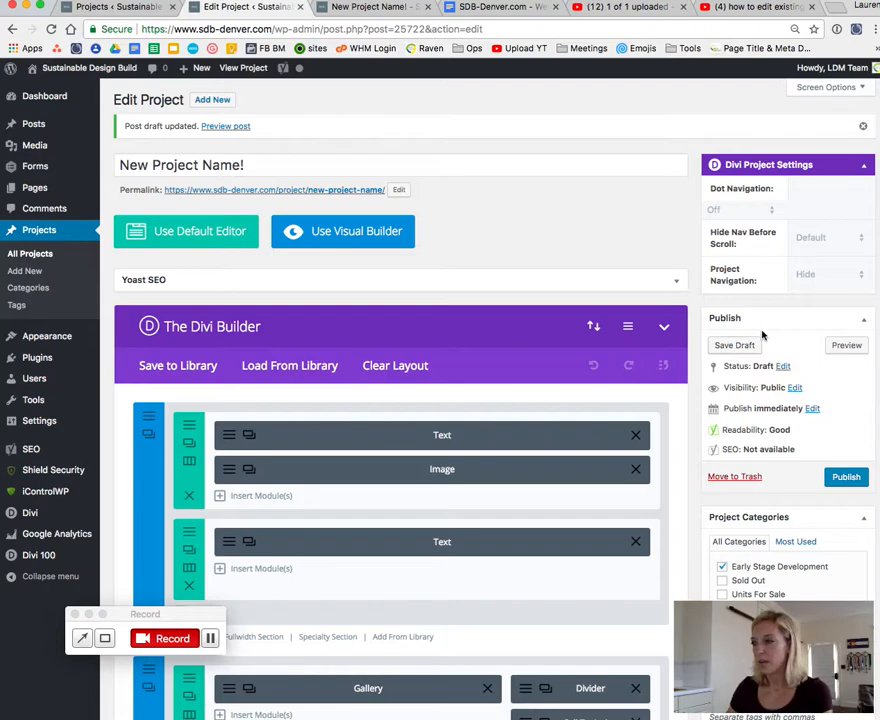
Step: Preview the saved draft in a new tab, examine its layout, then close that preview and return to the project editor
right_click(841, 347)
click(860, 351)
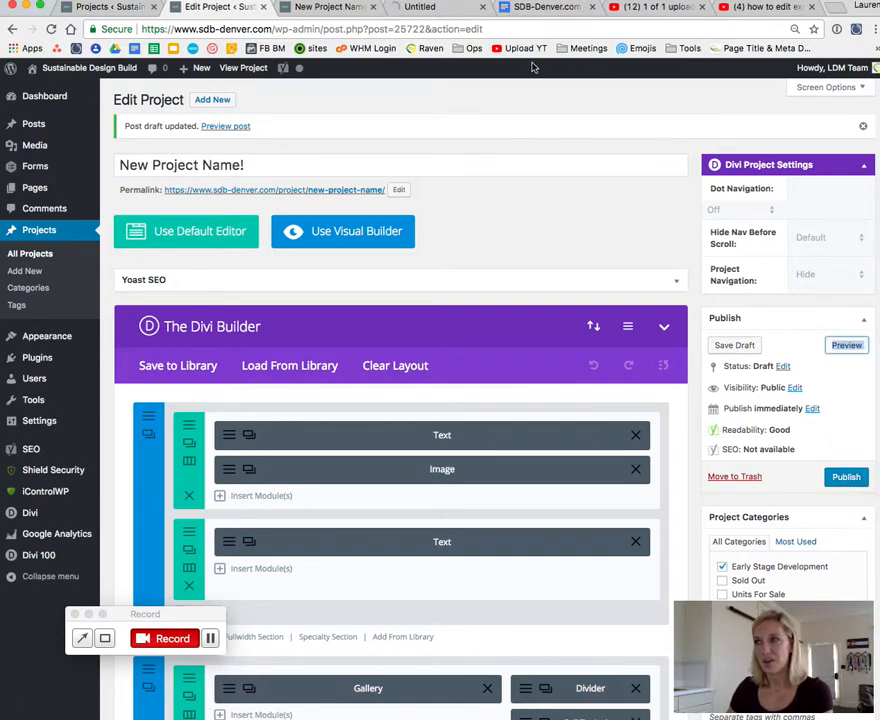
click(447, 14)
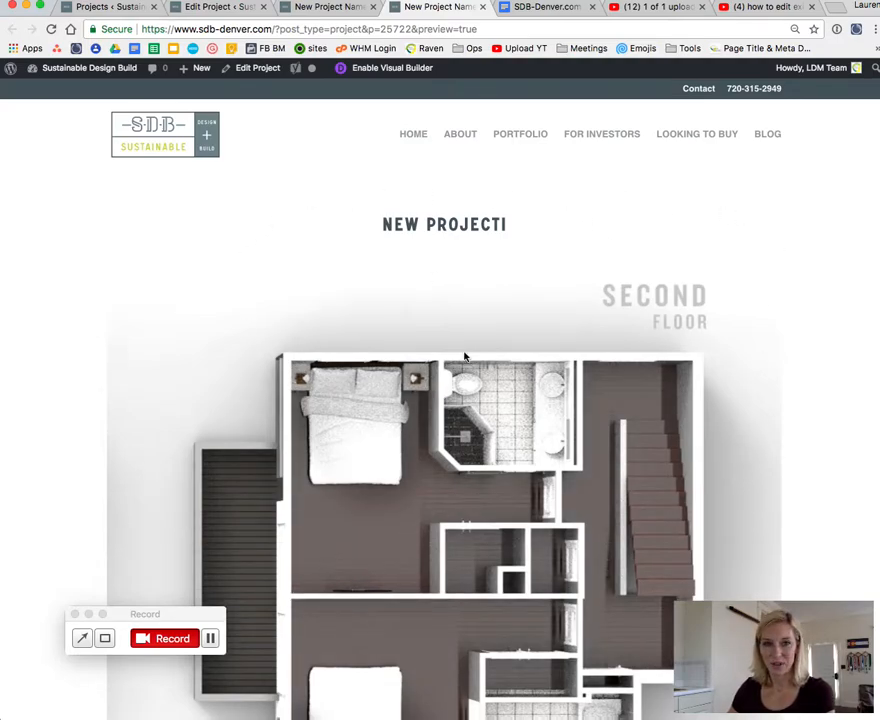
scroll(464, 356, down, 15)
scroll(464, 330, down, 5)
scroll(464, 298, up, 20)
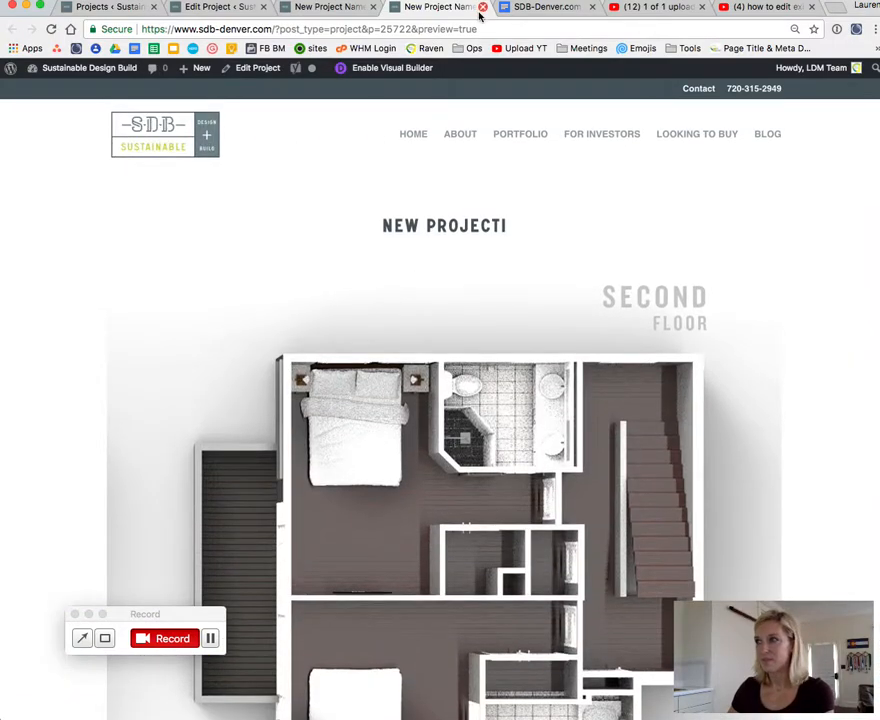
click(482, 8)
click(221, 11)
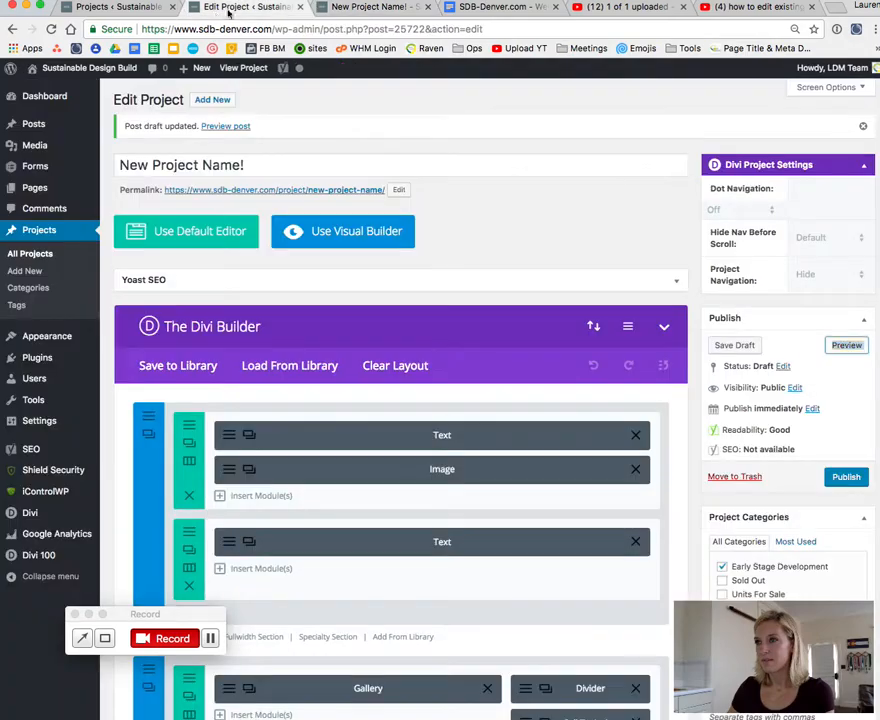
Step: Publish the project in the Early Stage Development category
scroll(487, 228, down, 5)
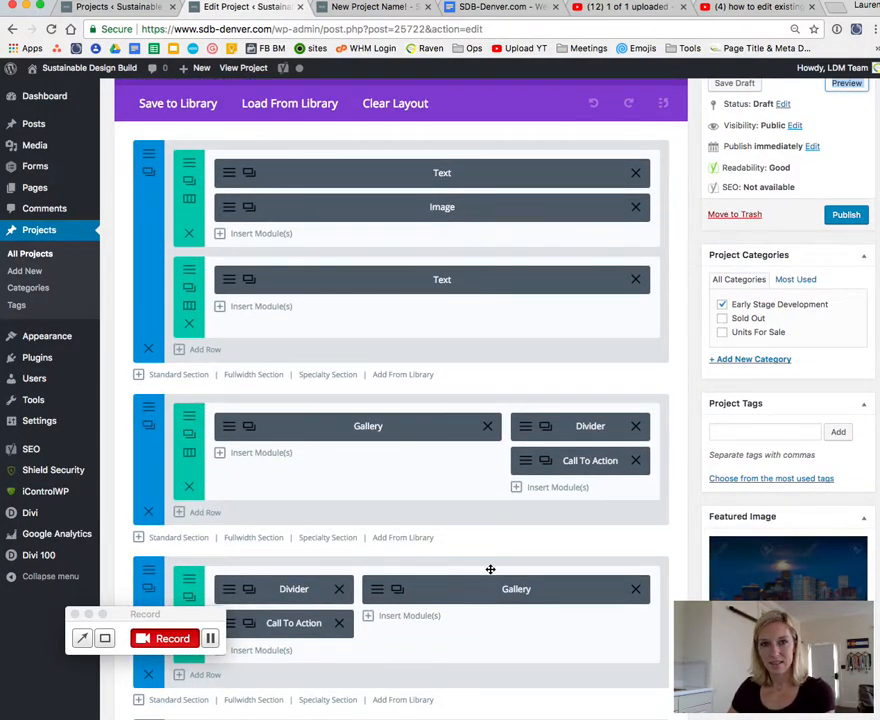
scroll(669, 342, up, 3)
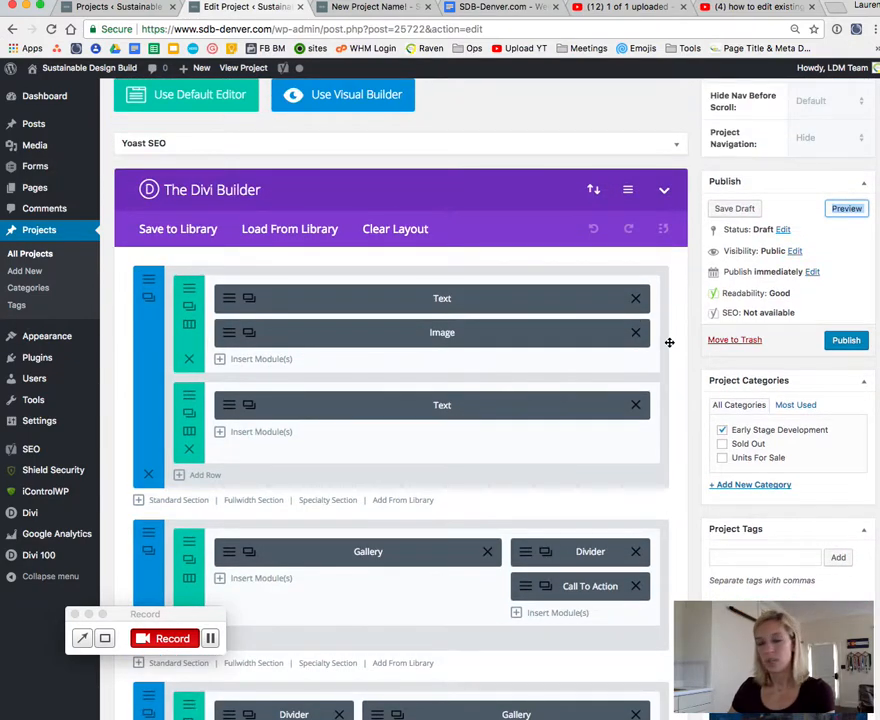
click(750, 180)
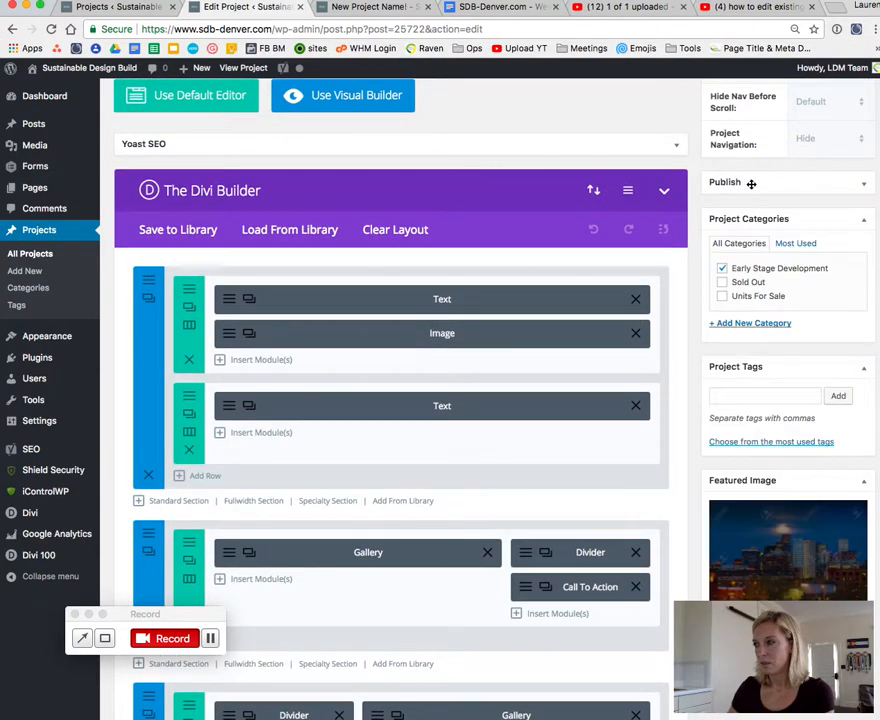
click(754, 179)
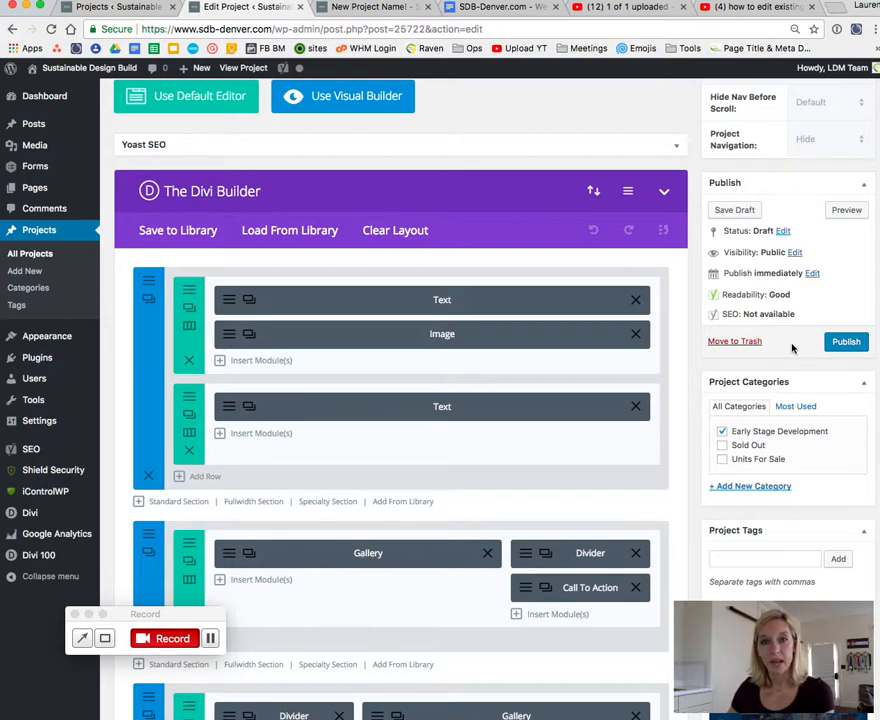
click(846, 343)
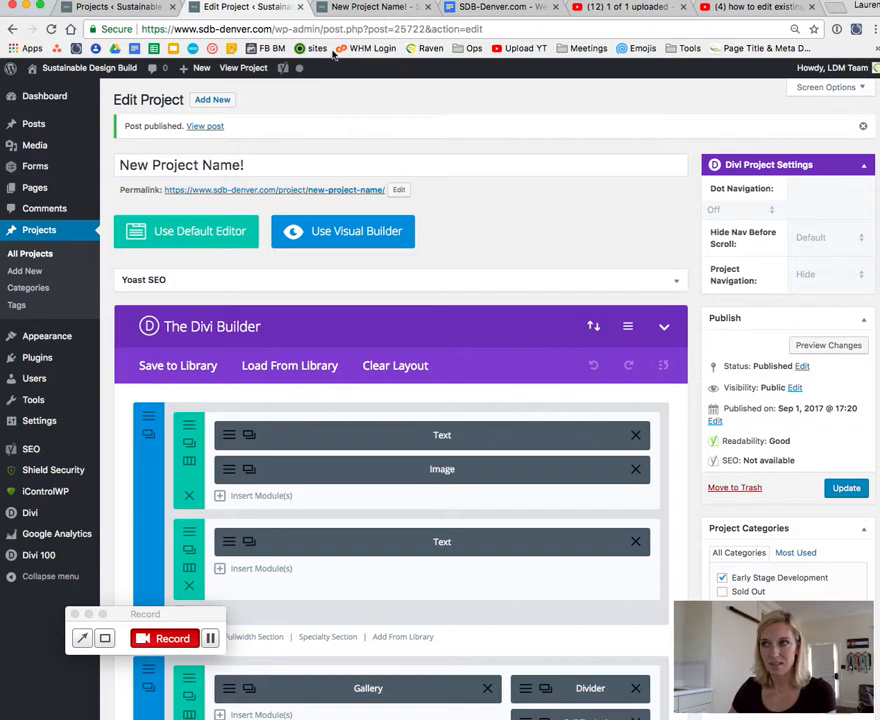
Step: View the published project in a new tab, reload it, and close both it and the older draft preview
right_click(194, 127)
click(220, 131)
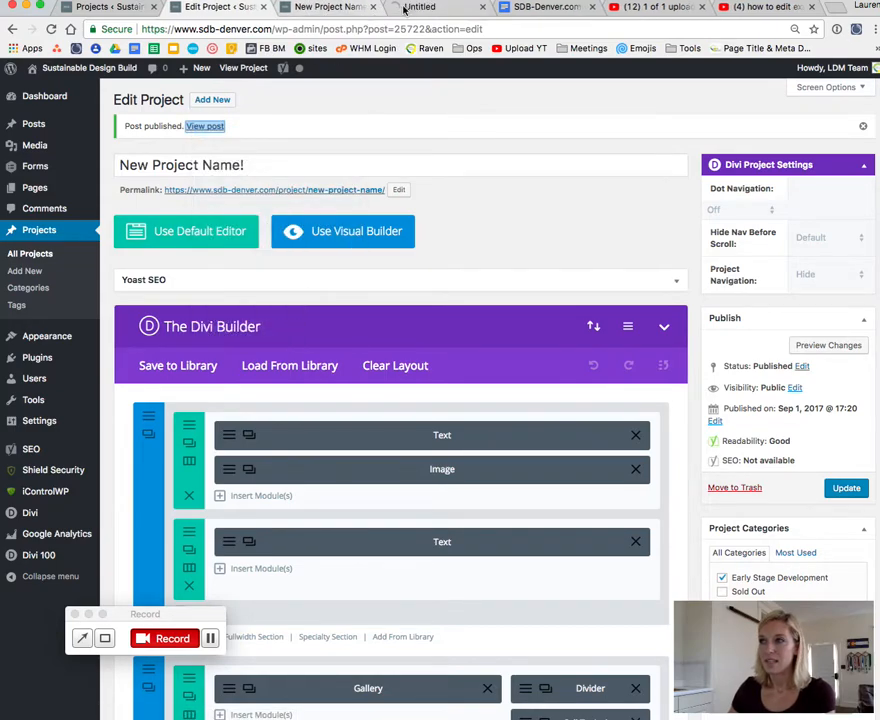
click(430, 7)
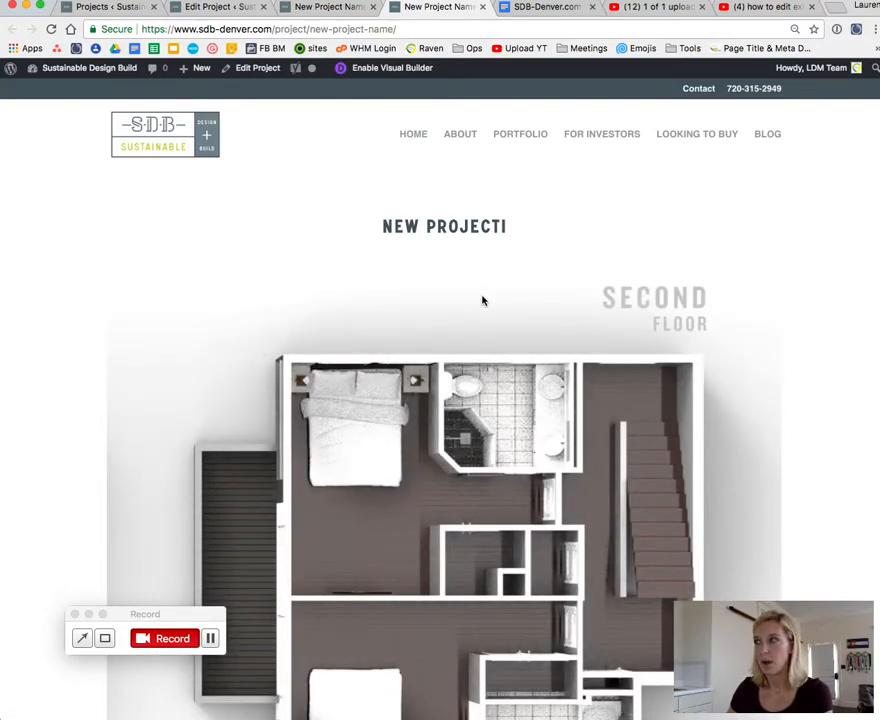
click(52, 30)
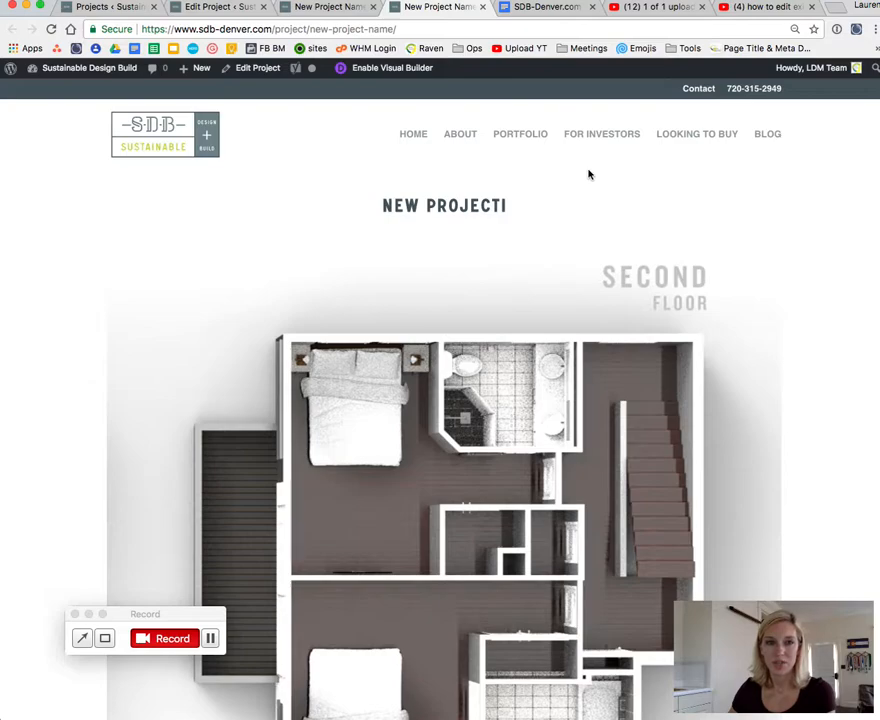
click(482, 7)
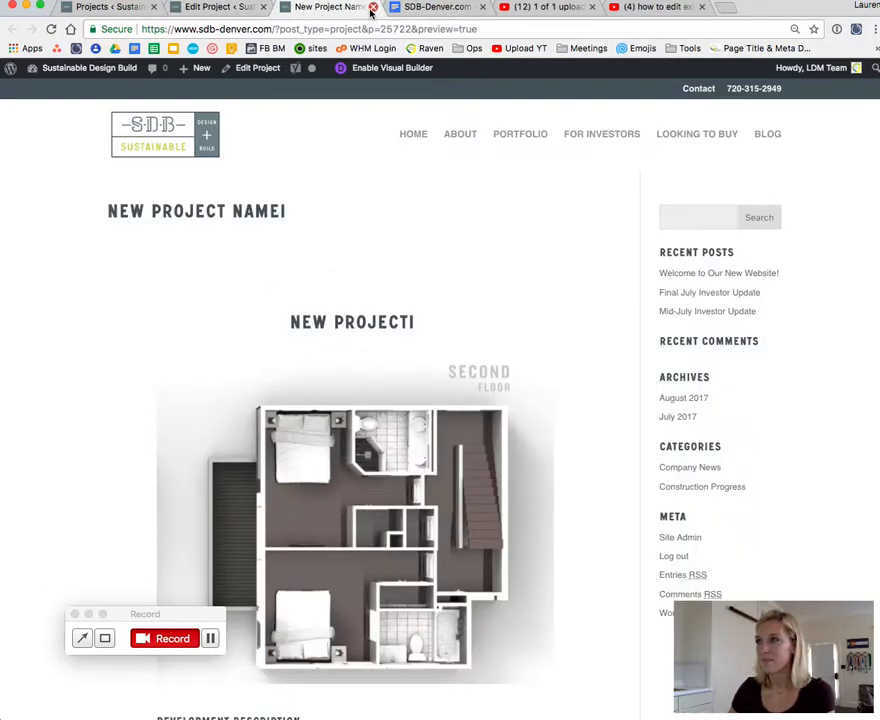
click(373, 8)
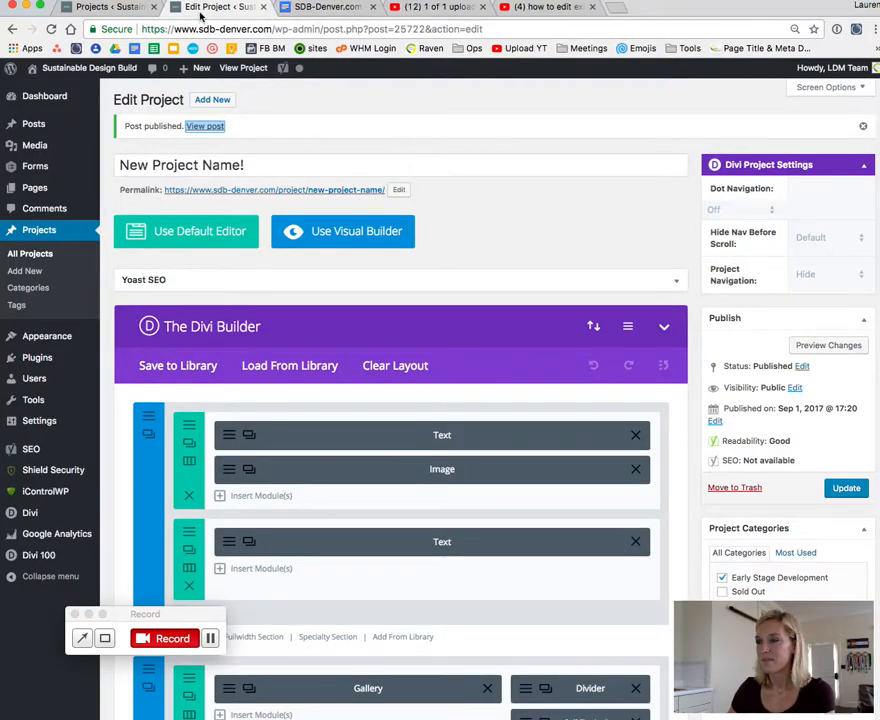
click(469, 229)
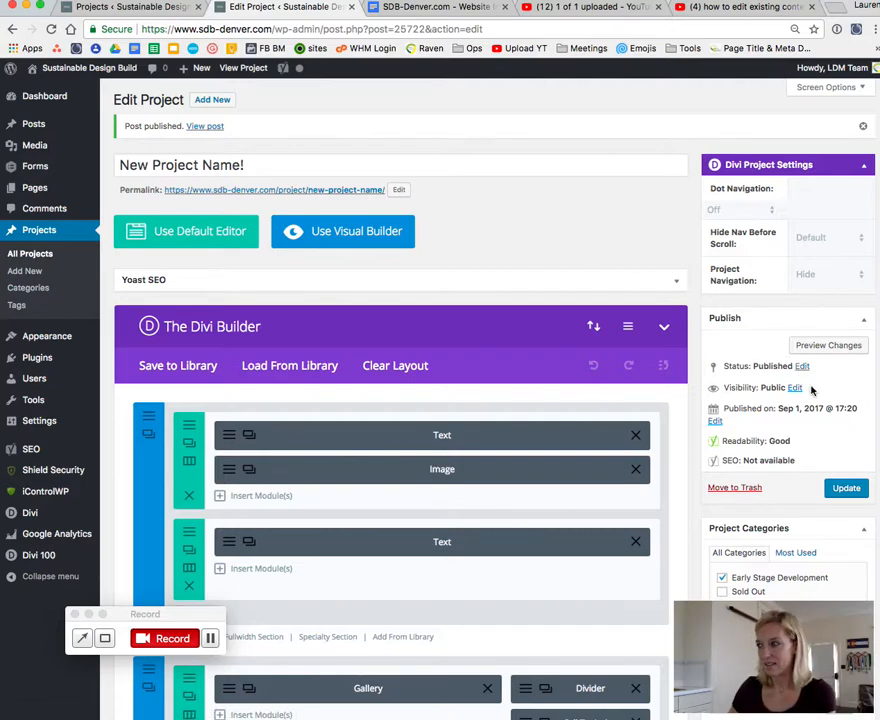
Step: Change the published project's status to Draft and update the project
drag(728, 366, 794, 366)
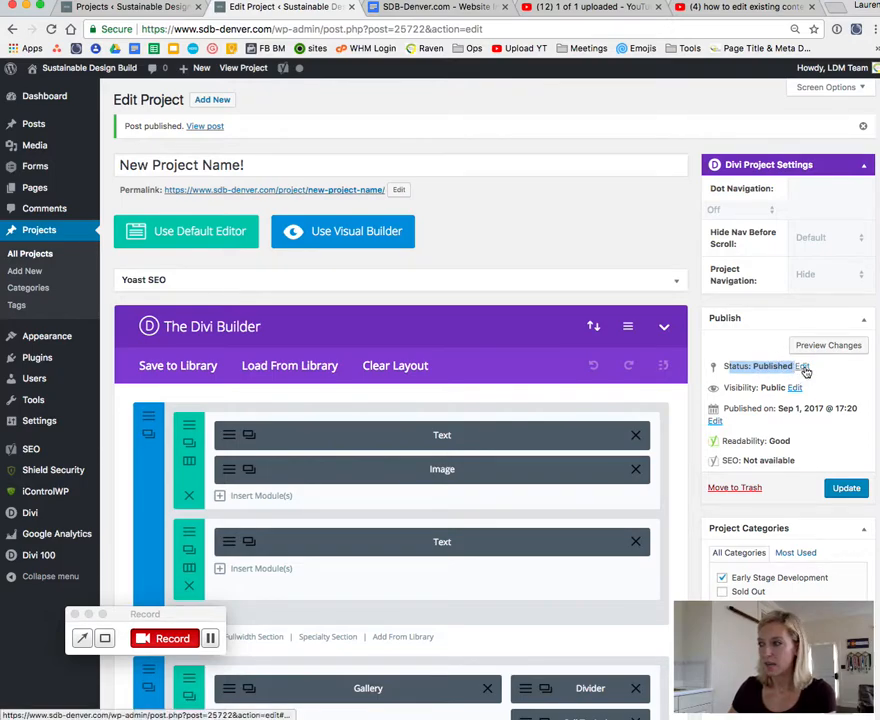
click(804, 367)
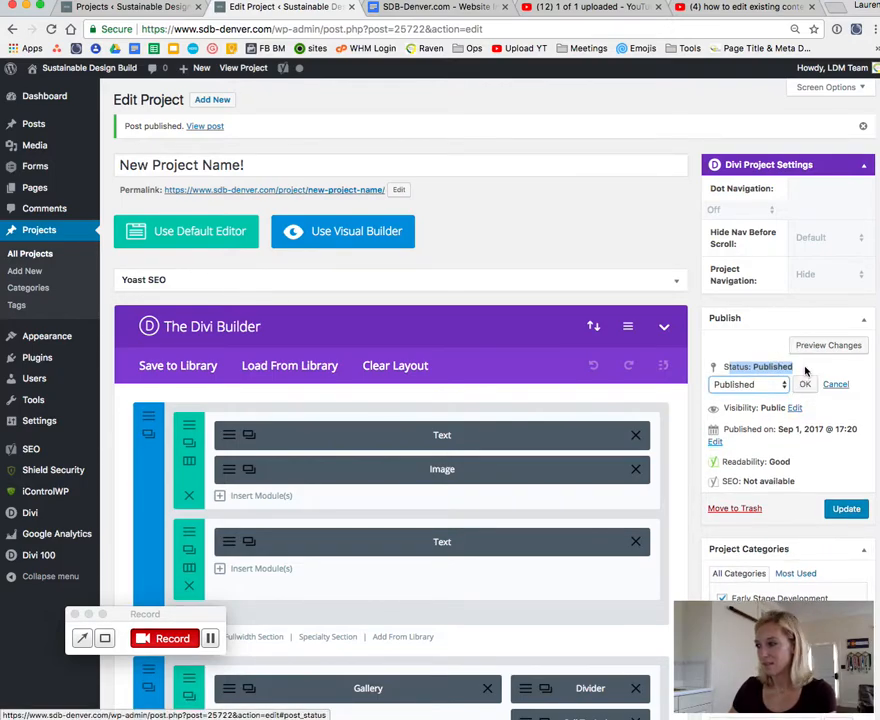
click(740, 384)
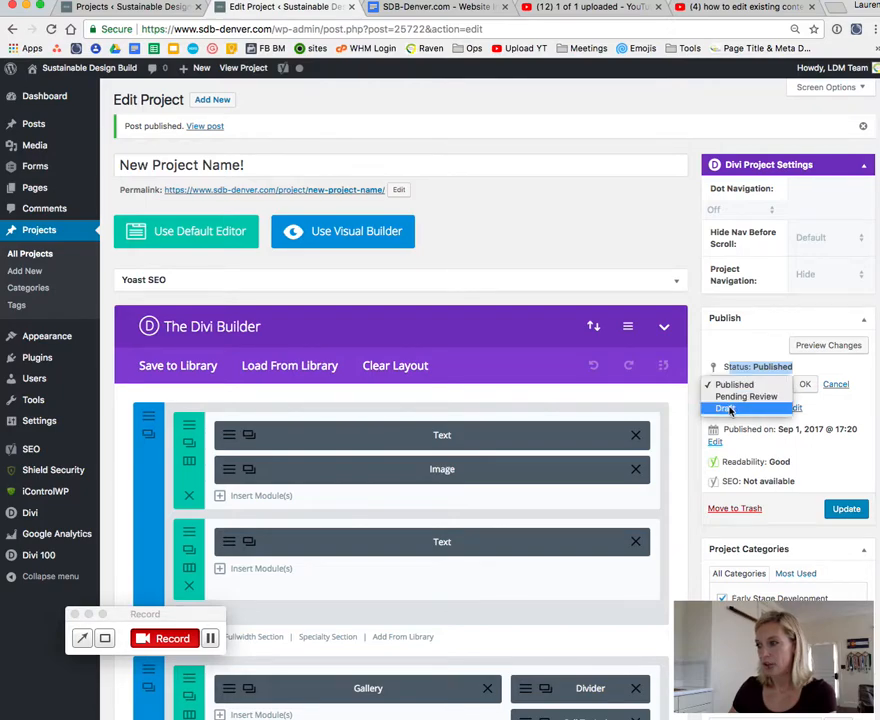
click(725, 406)
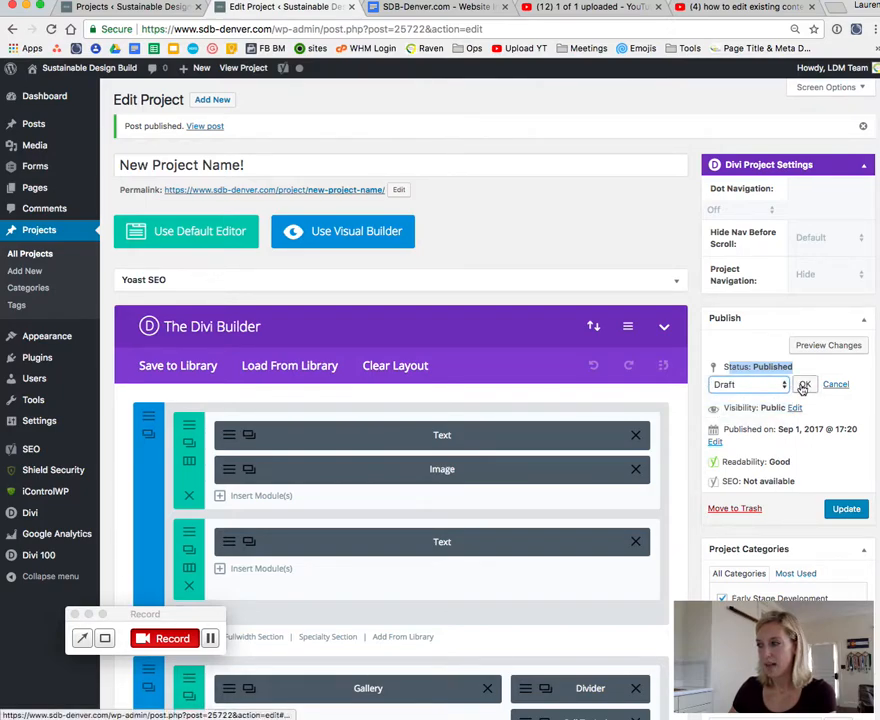
click(804, 386)
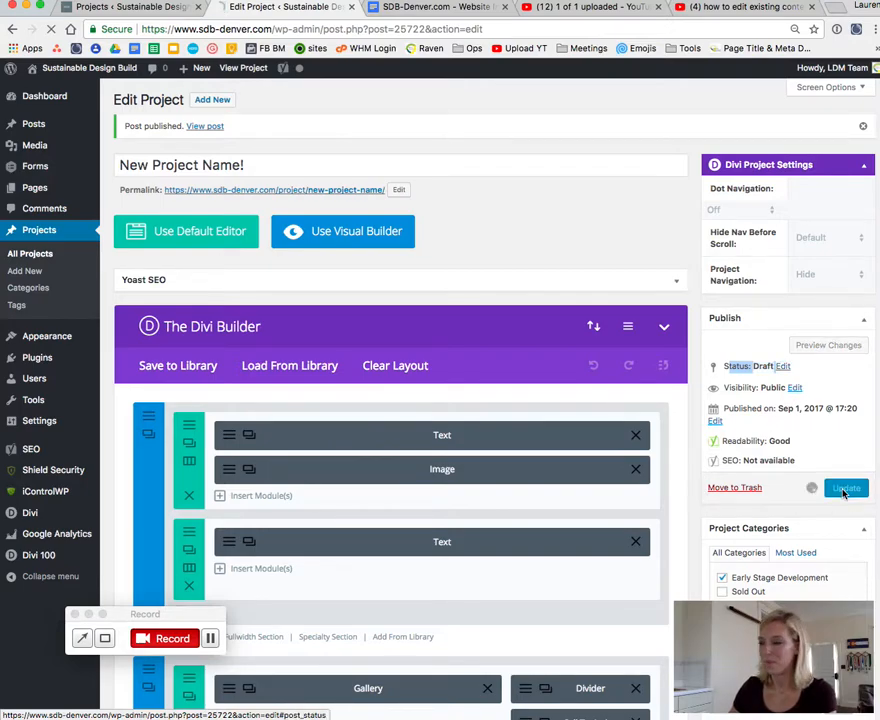
click(843, 494)
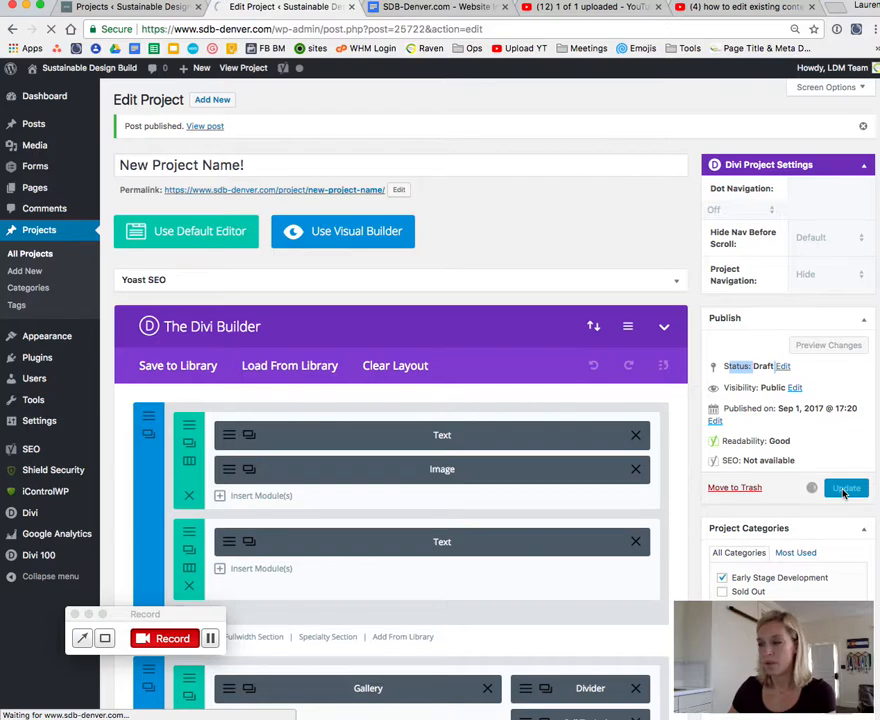